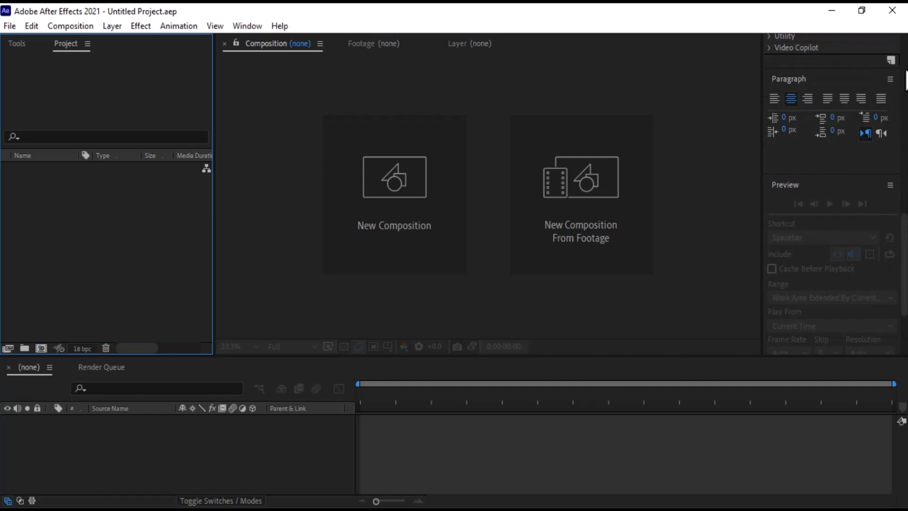
# Examine the File menu's New, Save As, Import Recent Footage and Export submenus.
pyautogui.scroll(10, 831, 189)
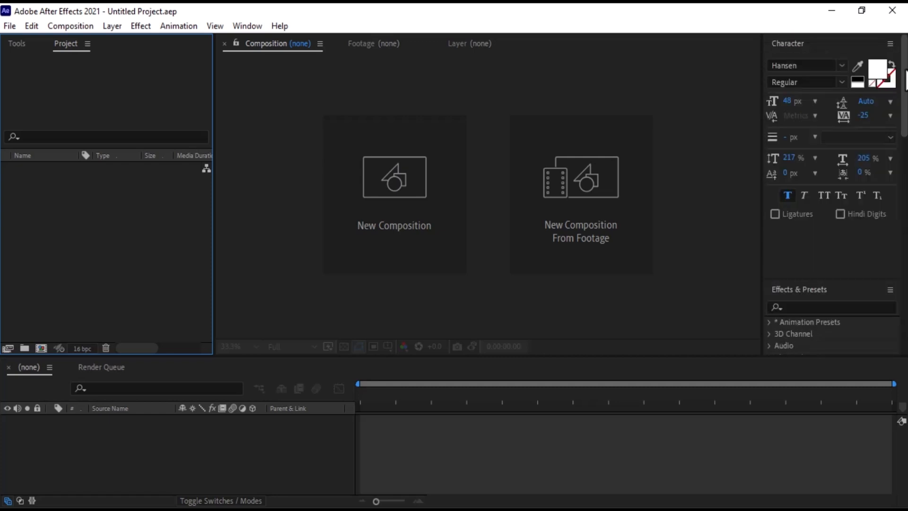
pyautogui.click(11, 26)
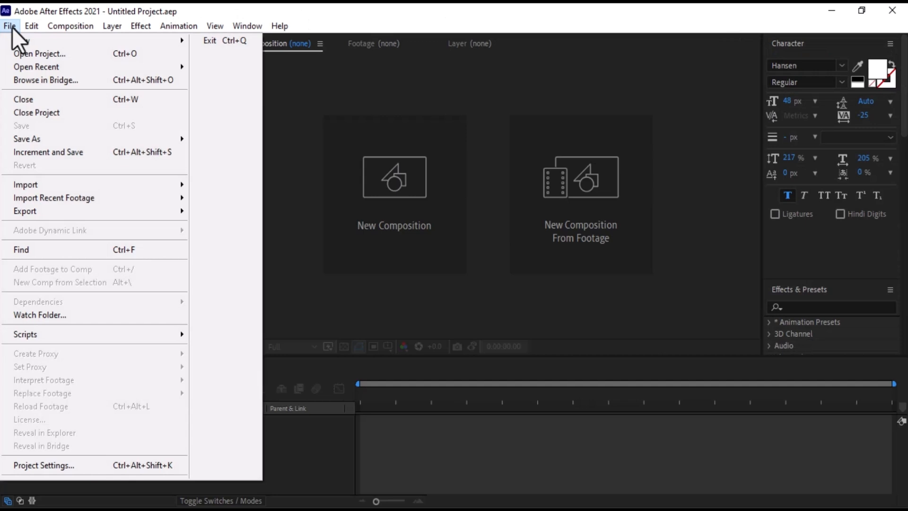
pyautogui.moveTo(18, 40)
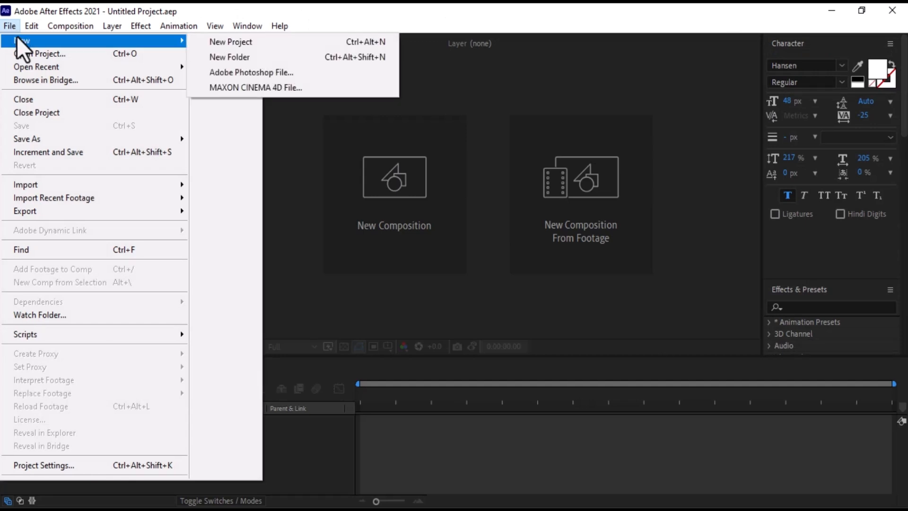
pyautogui.moveTo(29, 141)
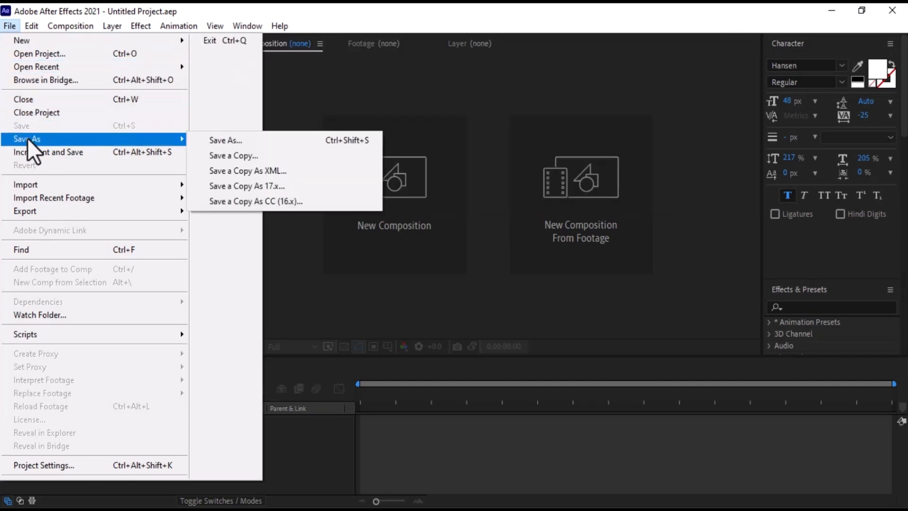
pyautogui.moveTo(29, 183)
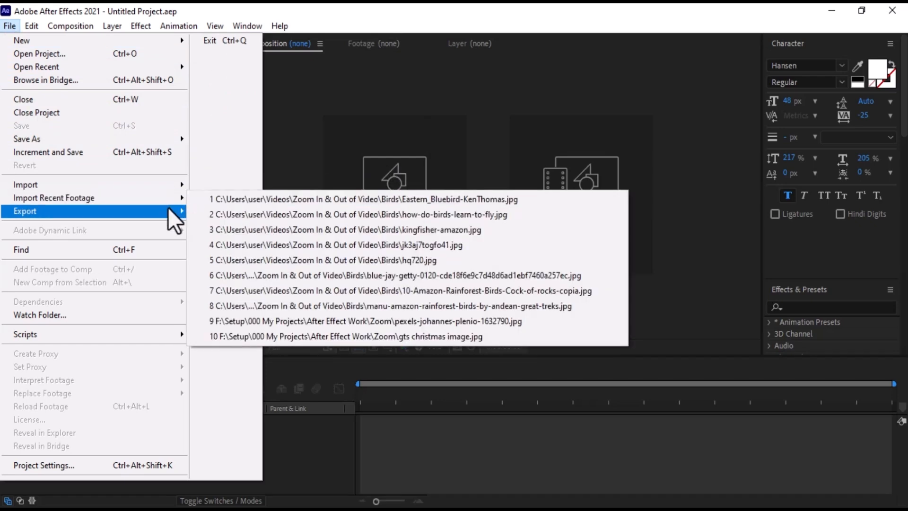
pyautogui.moveTo(177, 212)
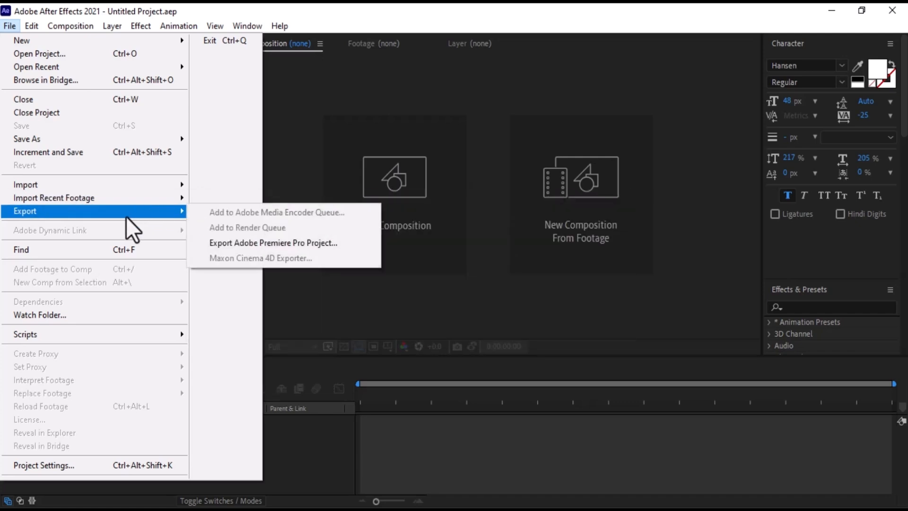
# Switch the workspace to Default.
pyautogui.moveTo(59, 25)
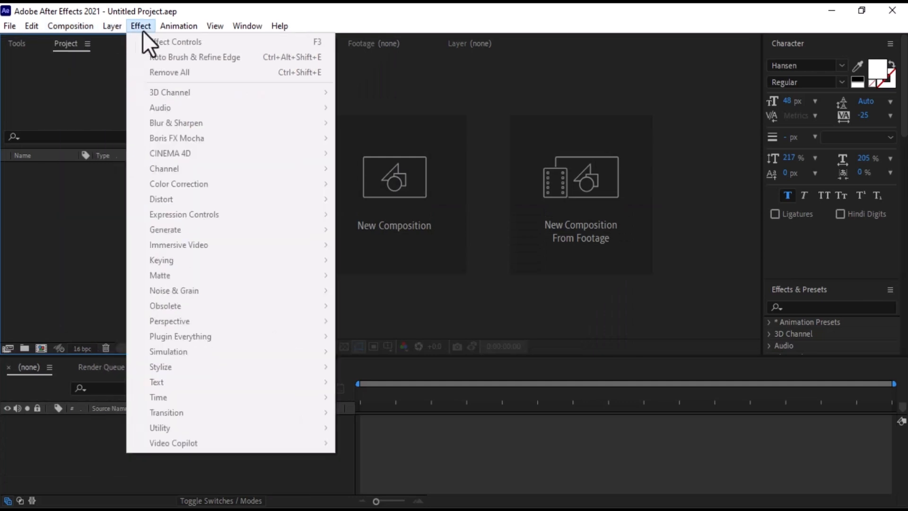
pyautogui.moveTo(187, 30)
pyautogui.moveTo(247, 26)
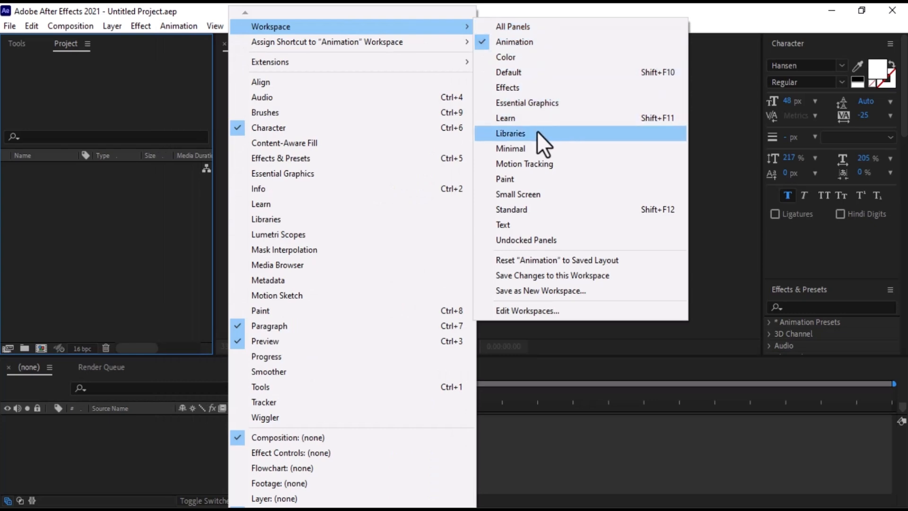
pyautogui.click(515, 71)
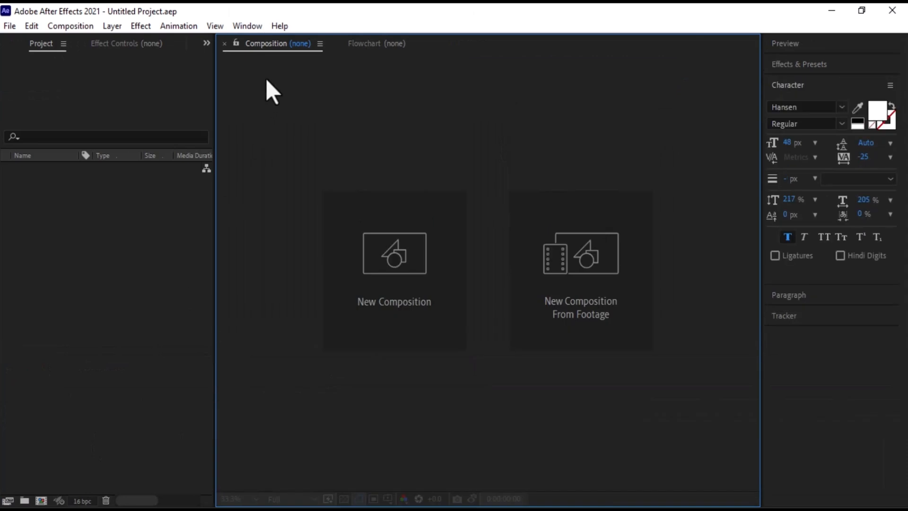
# Switch the workspace to Effects.
pyautogui.click(246, 27)
pyautogui.moveTo(338, 27)
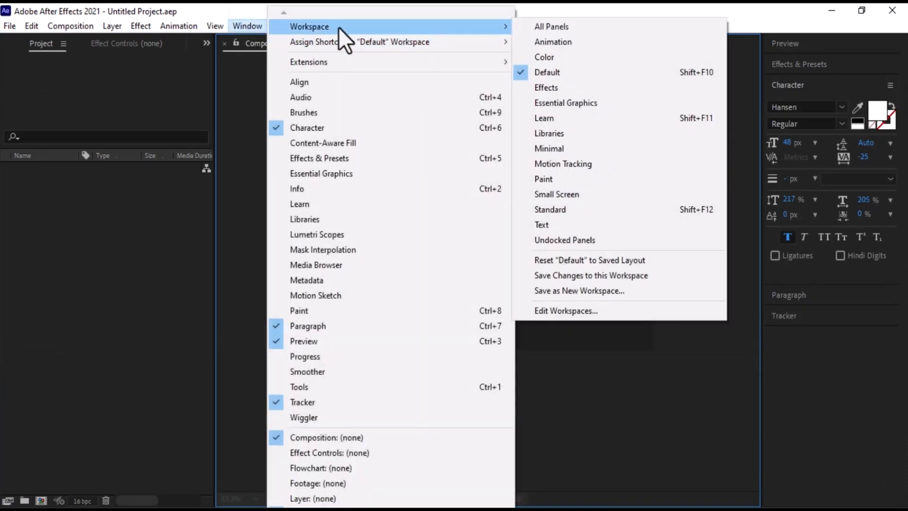
pyautogui.click(565, 87)
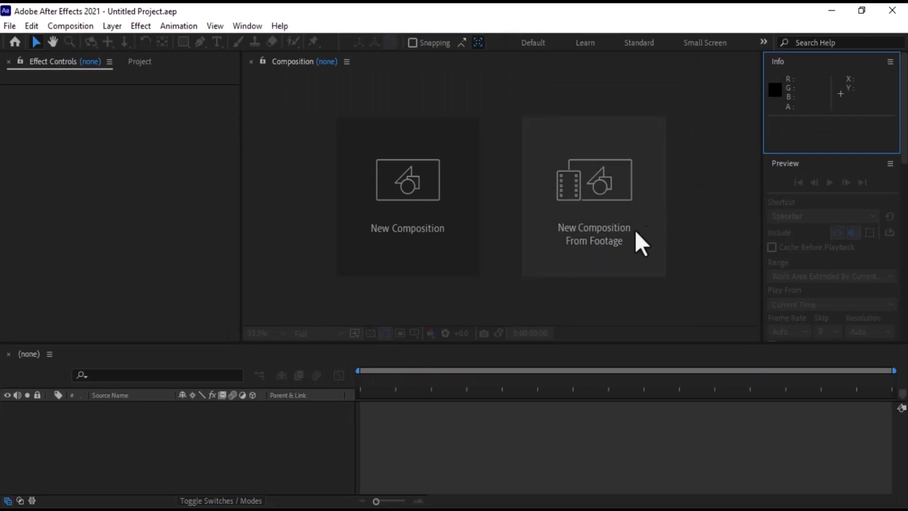
# Switch the workspace to Animation.
pyautogui.click(247, 27)
pyautogui.moveTo(373, 27)
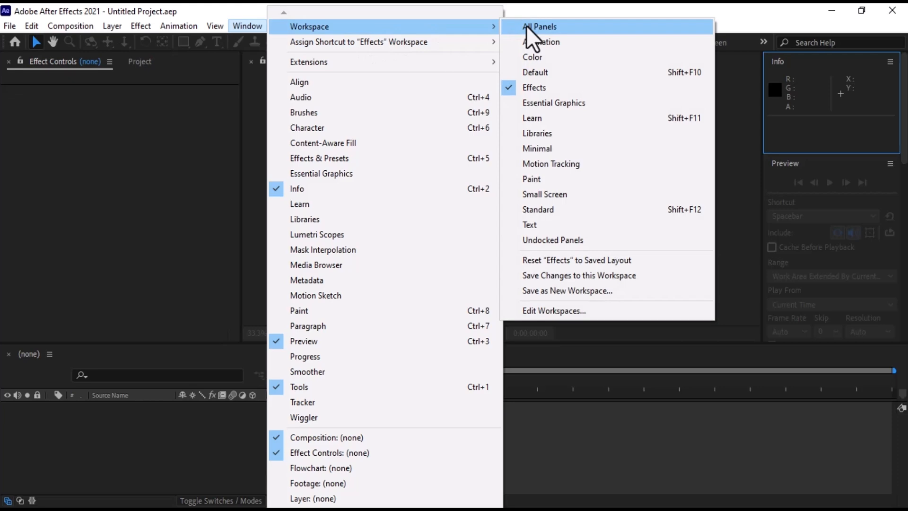
pyautogui.click(556, 42)
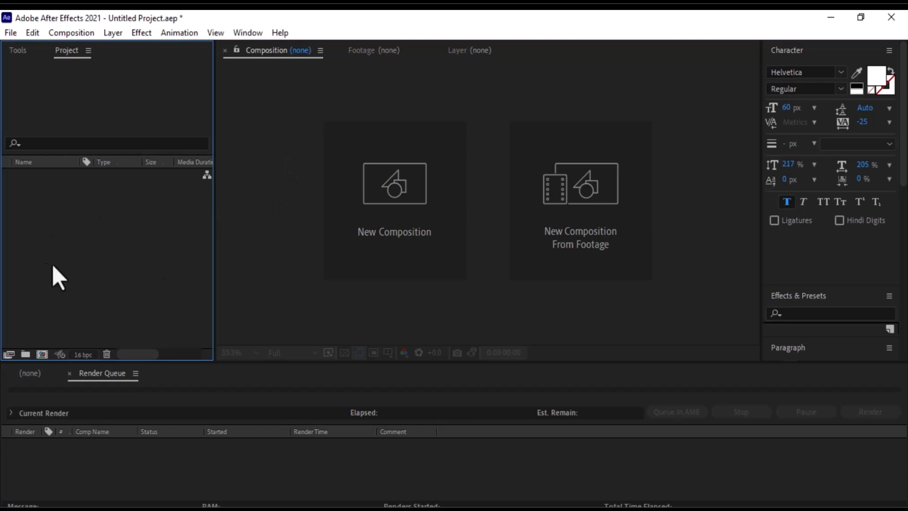
# Import the file Eastern_Bluebird-KenThomas.jpg from the Birds folder into the project.
pyautogui.rightClick(121, 237)
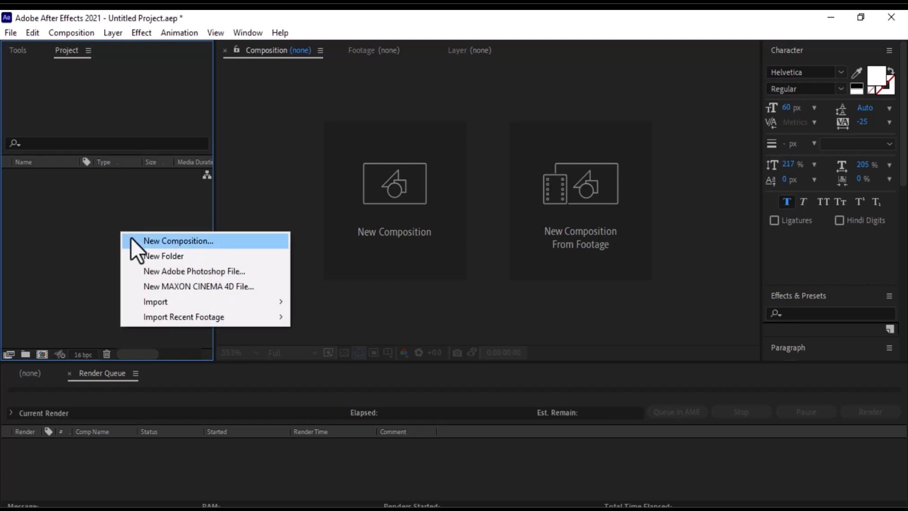
pyautogui.moveTo(164, 303)
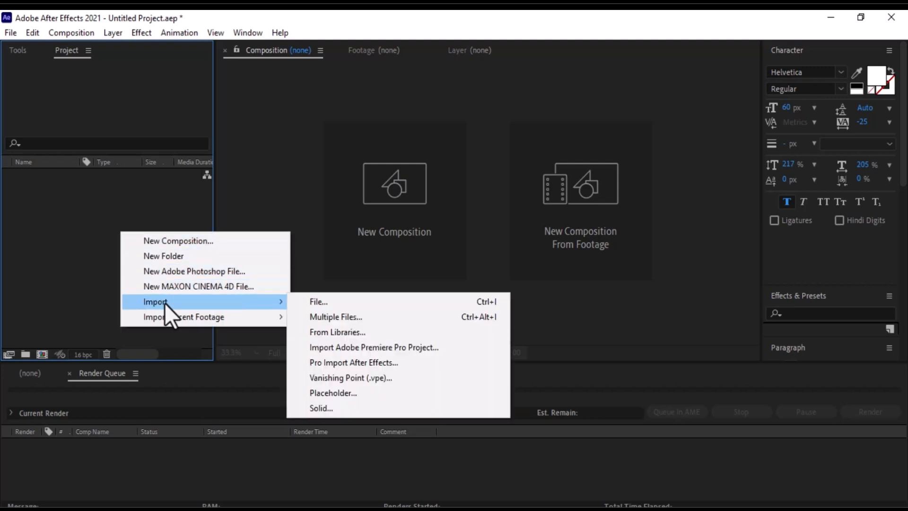
pyautogui.click(304, 307)
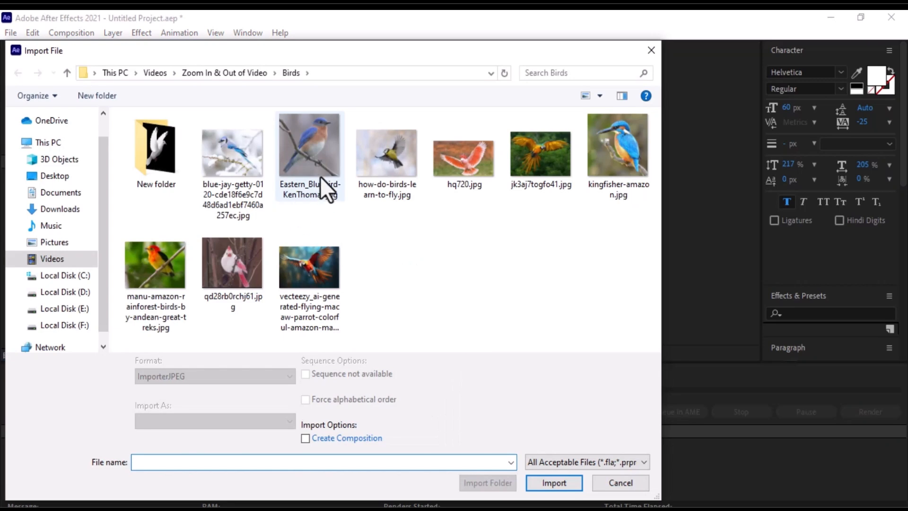
pyautogui.click(313, 164)
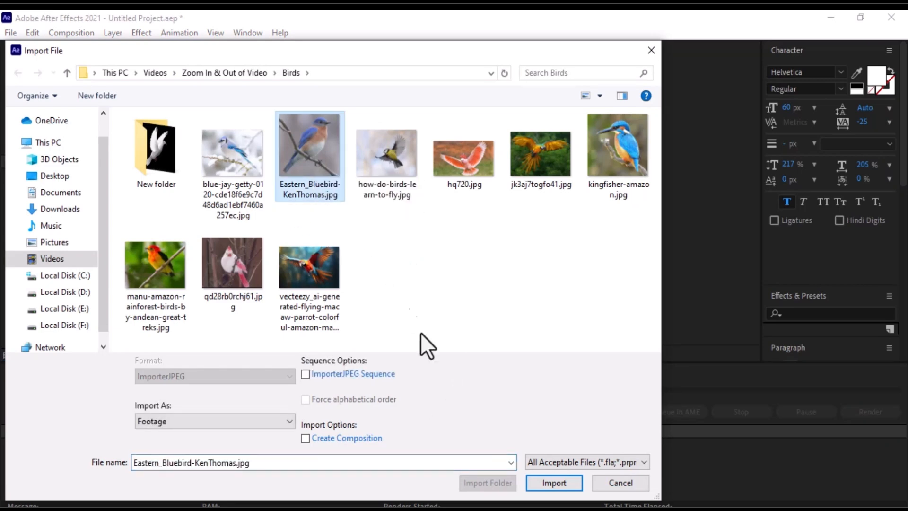
pyautogui.click(554, 482)
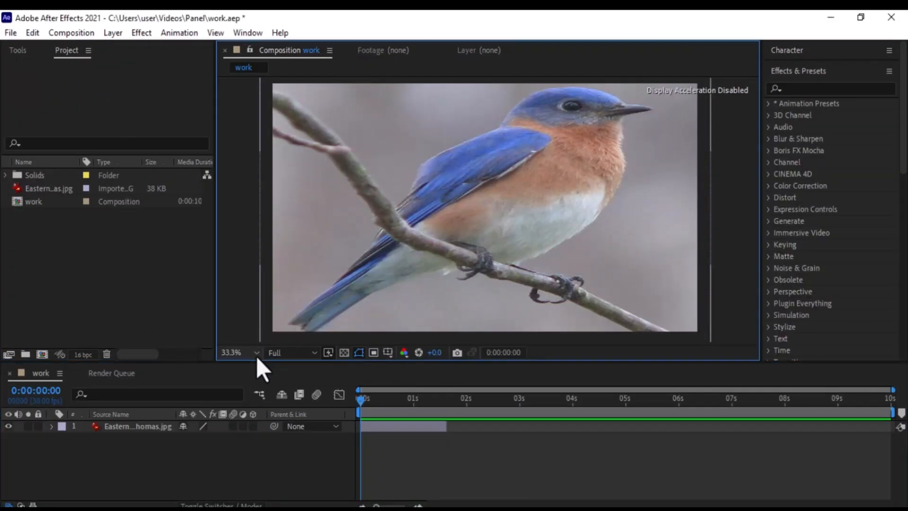
# Change the composition viewer magnification to 50% and back to 33.3%.
pyautogui.click(257, 354)
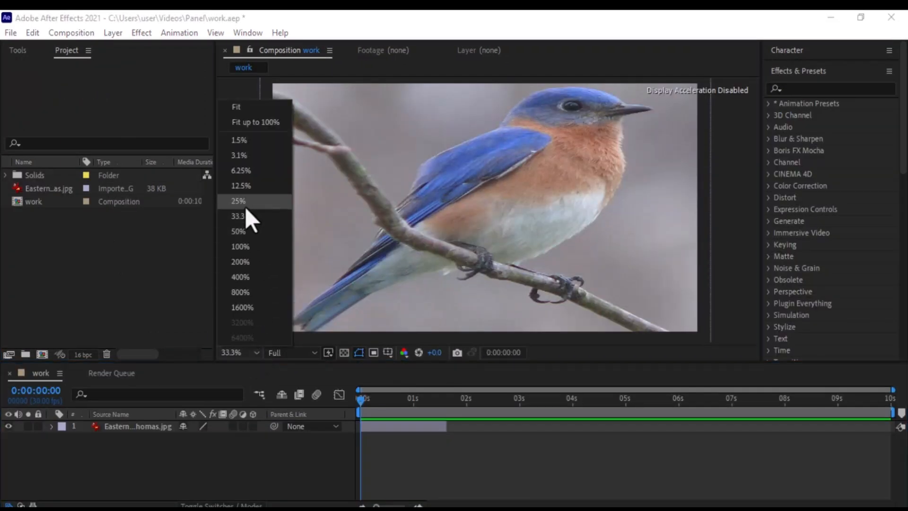
pyautogui.click(239, 232)
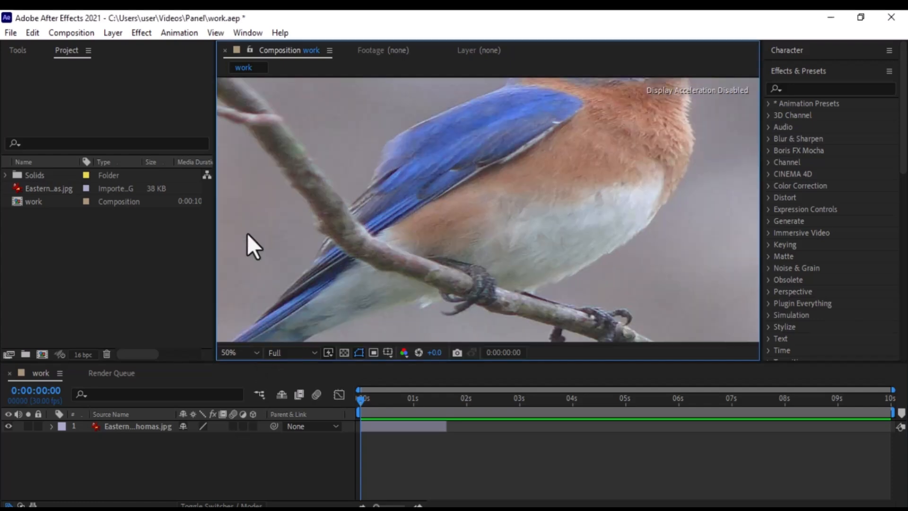
pyautogui.click(257, 352)
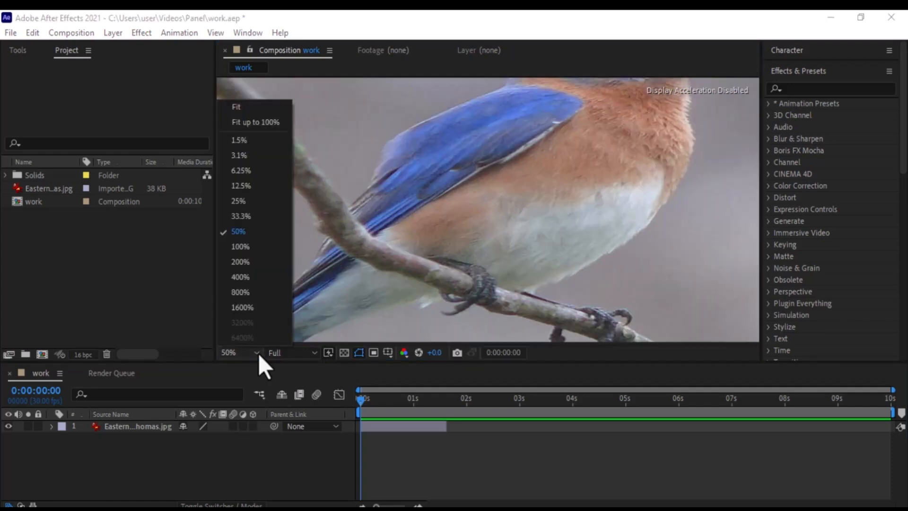
pyautogui.click(250, 217)
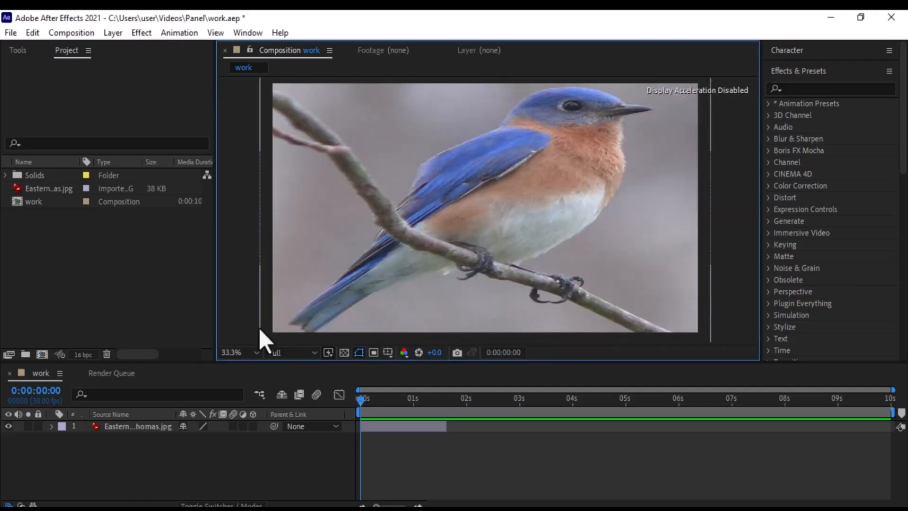
# Change the composition preview resolution to Half and back to Full.
pyautogui.click(315, 353)
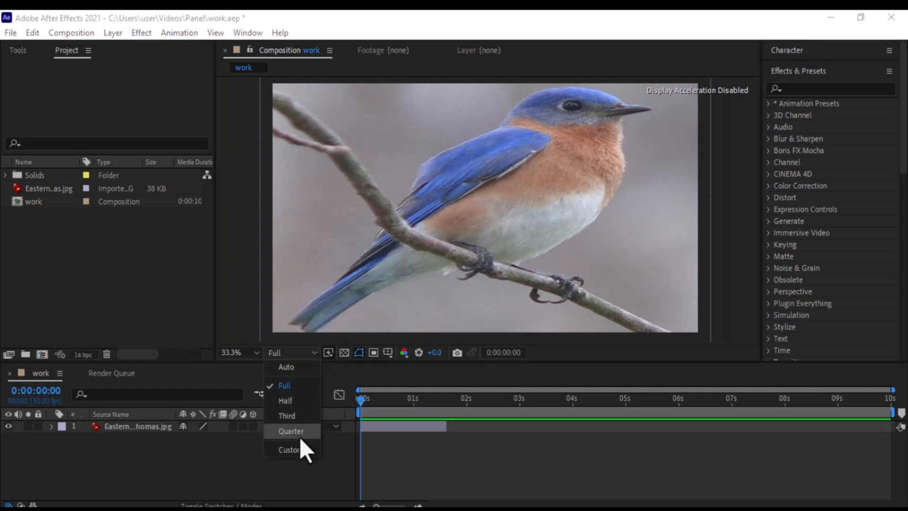
pyautogui.click(291, 401)
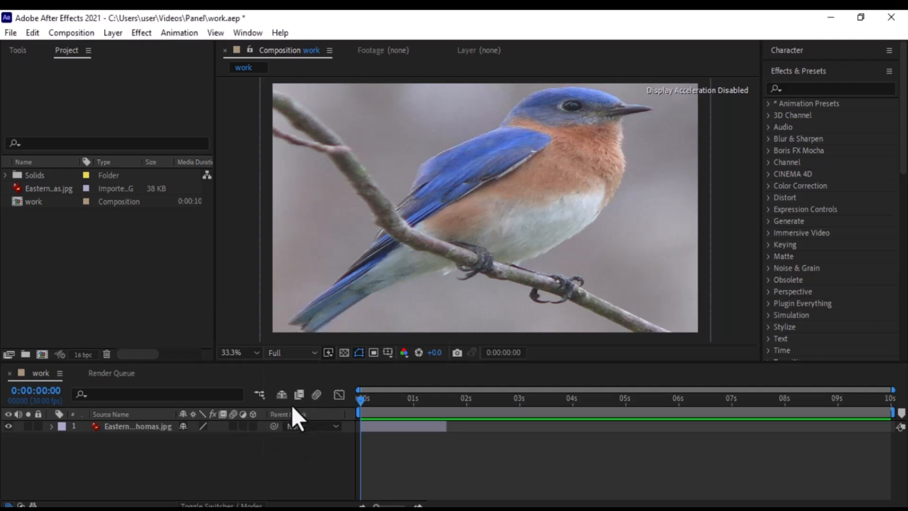
pyautogui.click(313, 356)
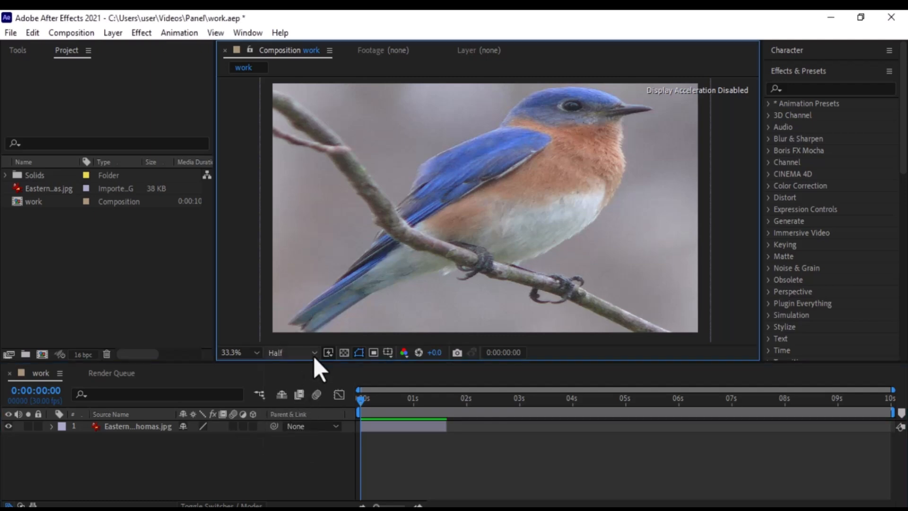
pyautogui.click(305, 353)
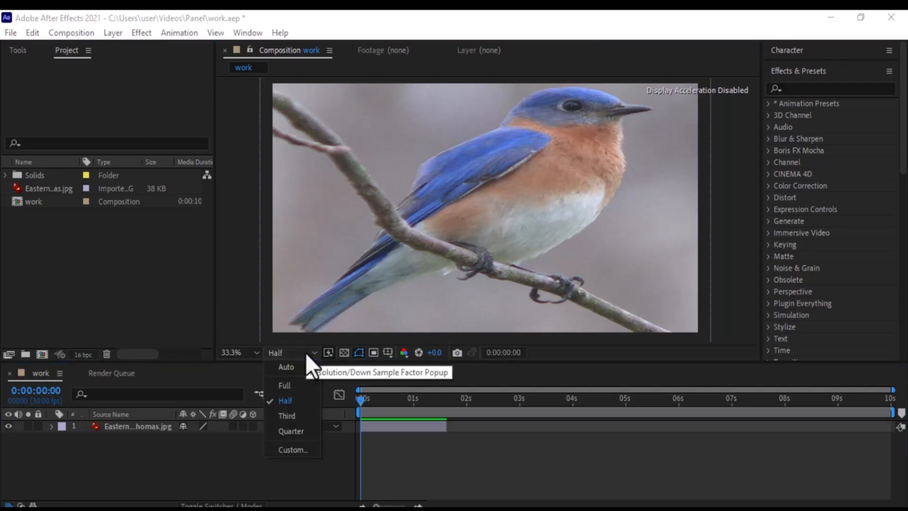
pyautogui.click(297, 385)
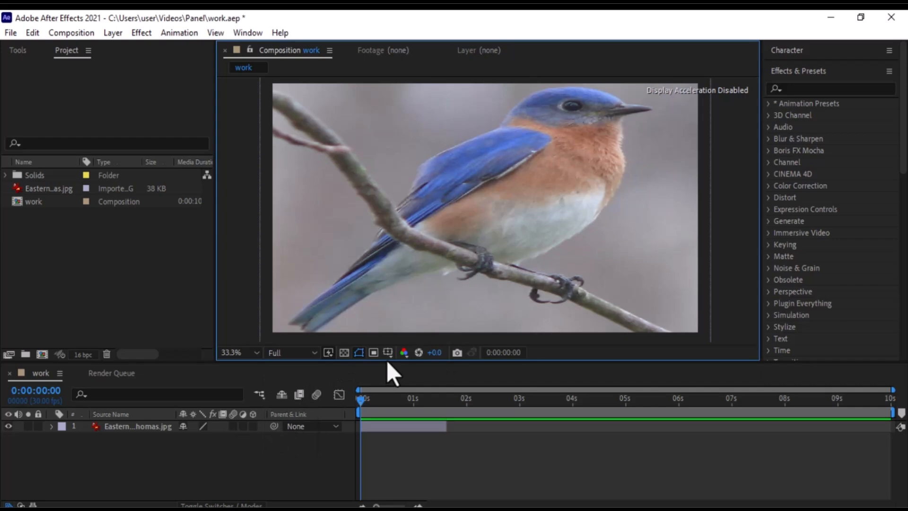
# Open the project color settings and set the depth to 16 bits per channel.
pyautogui.click(84, 356)
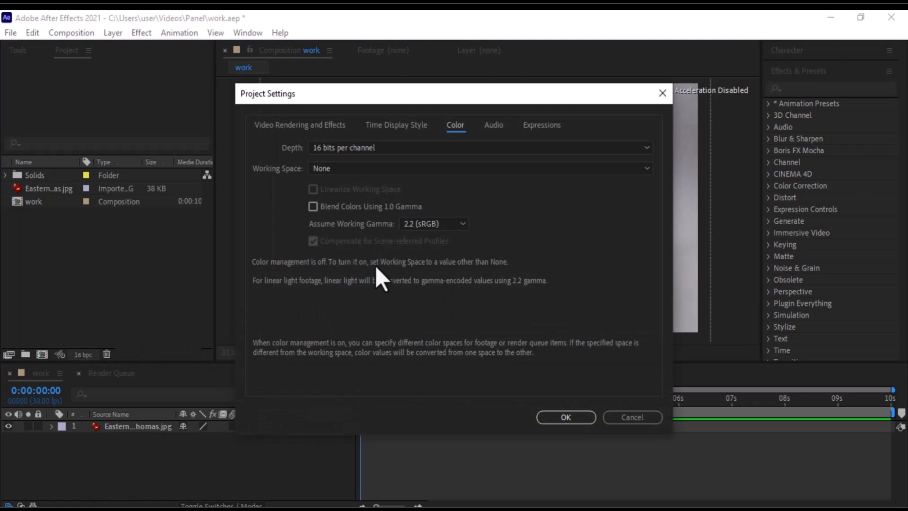
pyautogui.click(649, 148)
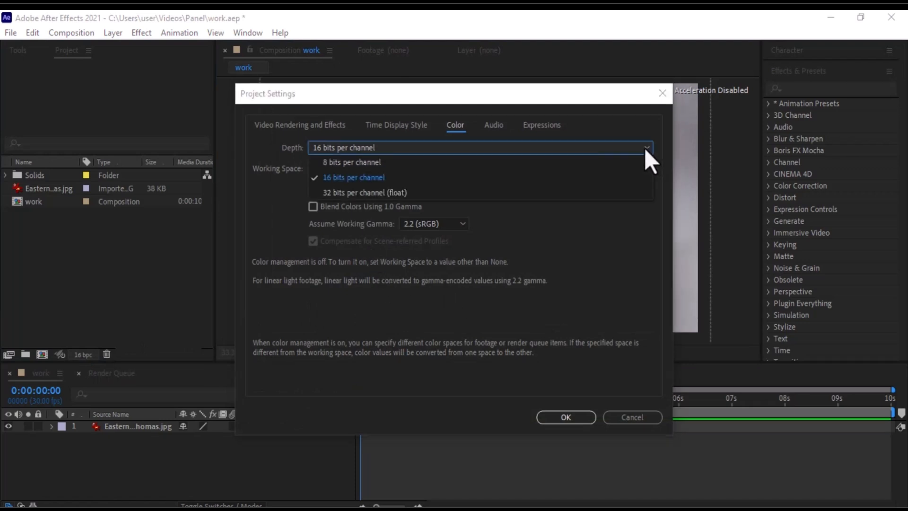
pyautogui.click(387, 180)
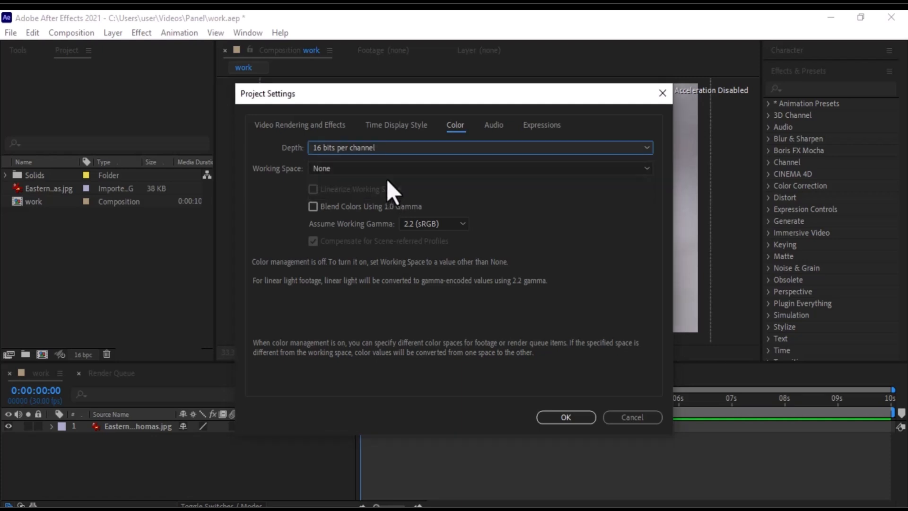
pyautogui.click(556, 414)
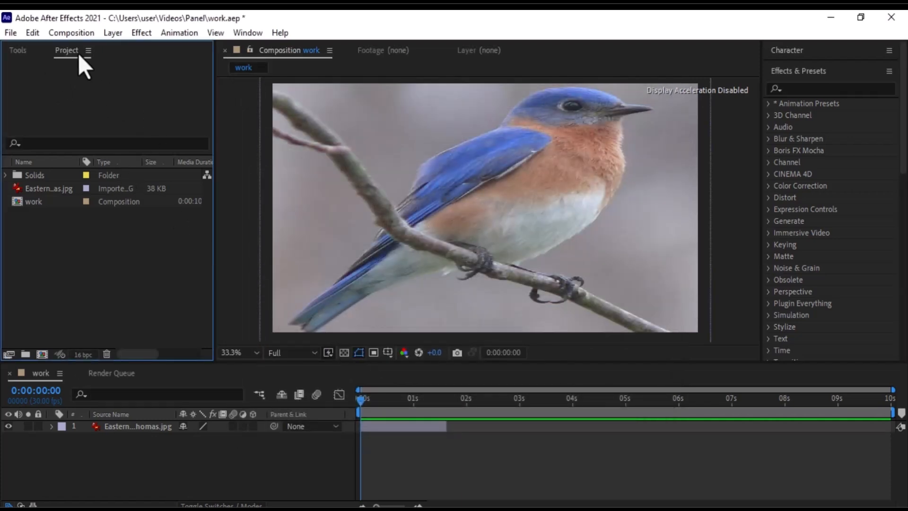
# Switch between the Tools and Project panels to compare their contents.
pyautogui.click(18, 49)
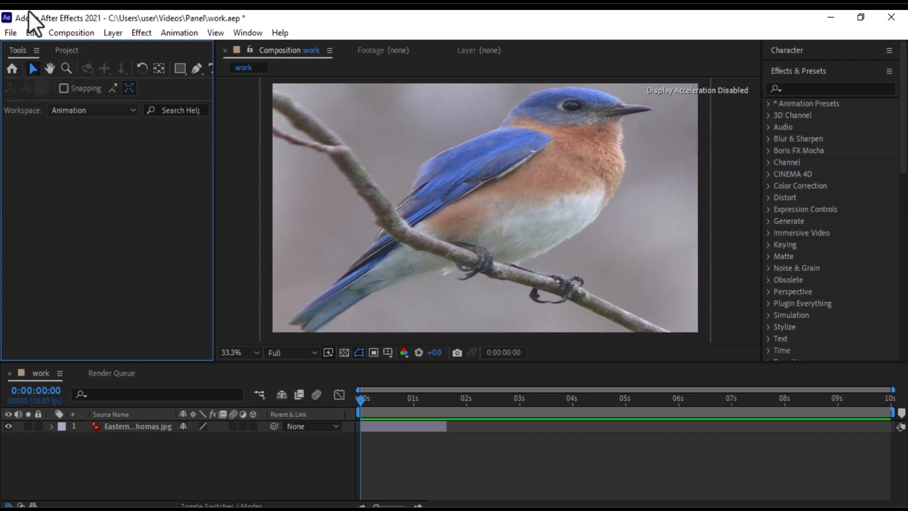
pyautogui.click(66, 50)
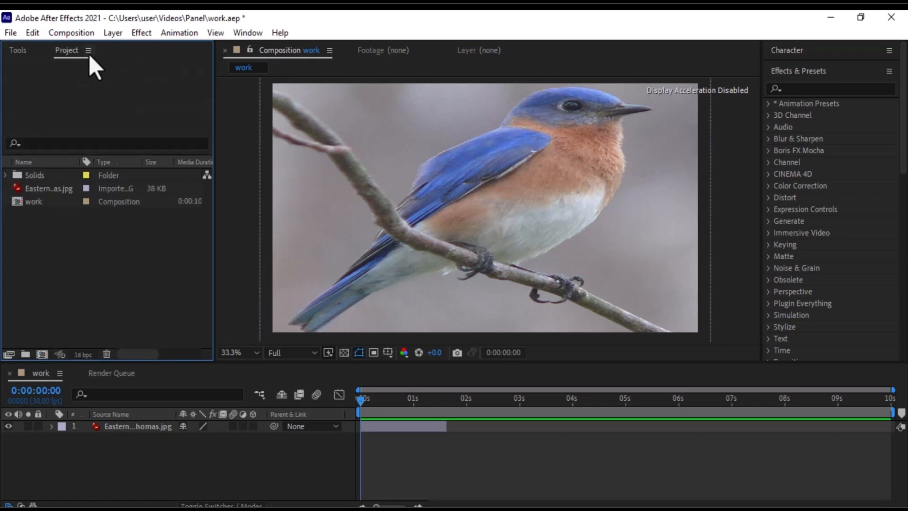
pyautogui.click(21, 48)
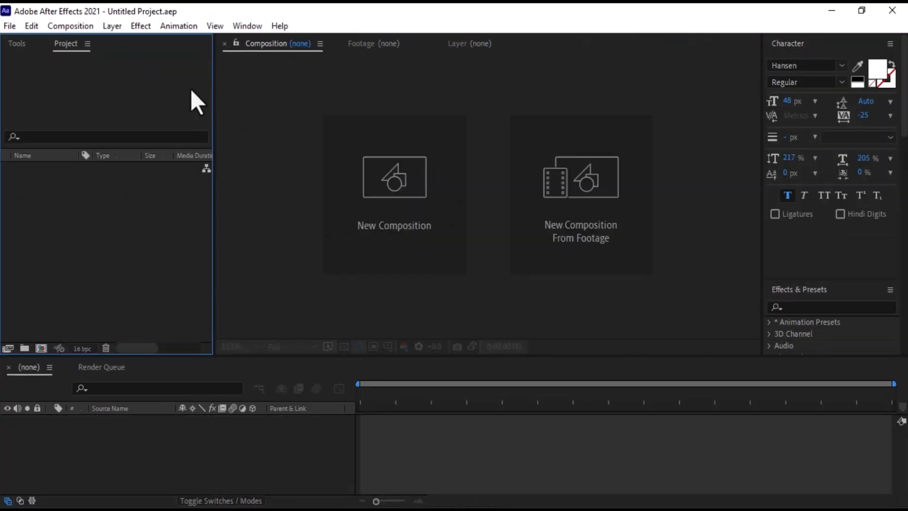
# Create a new composition named work with a width of 1920 px and a height of 1080 px.
pyautogui.click(83, 28)
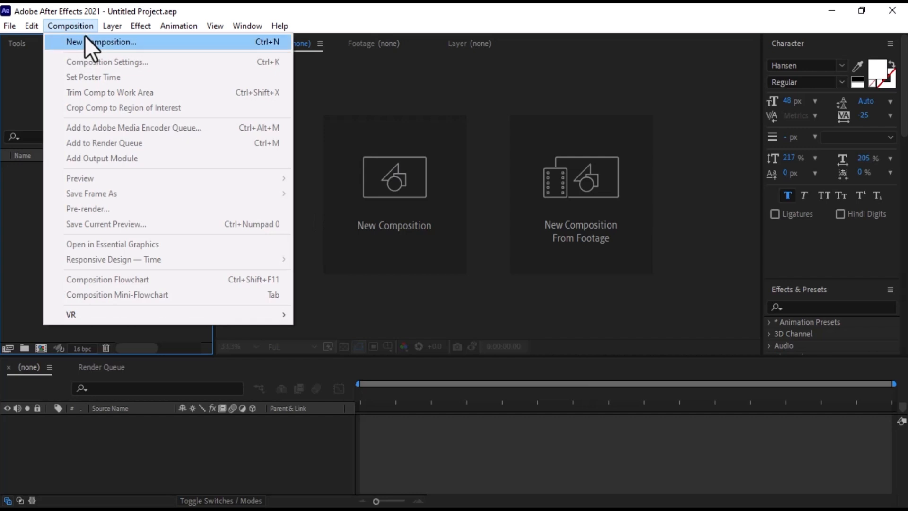
pyautogui.click(85, 36)
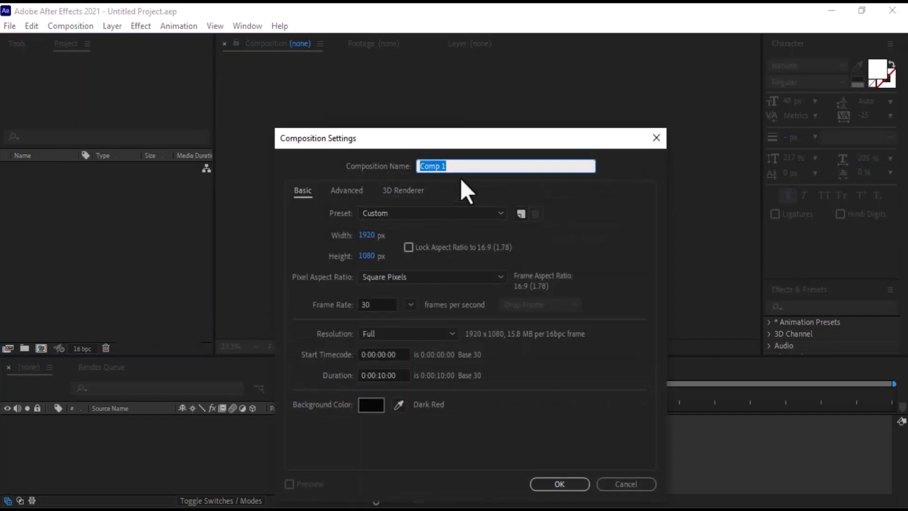
pyautogui.write('work')
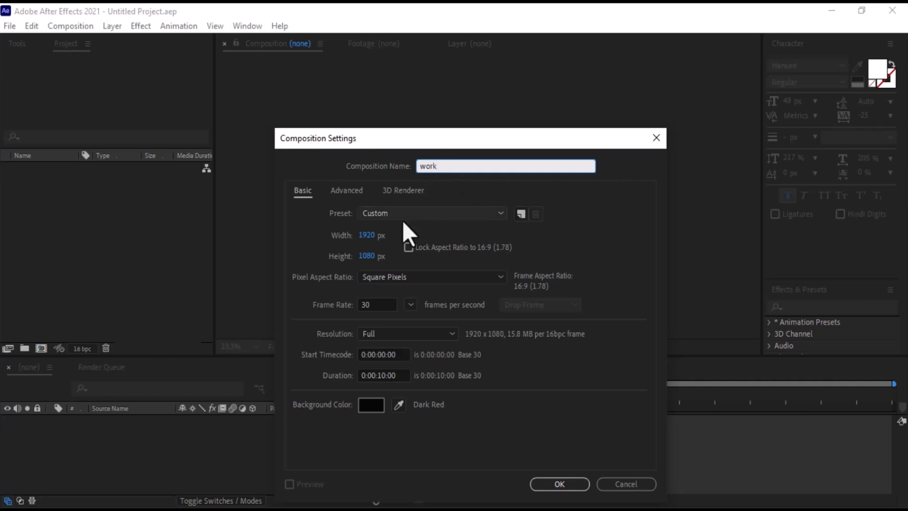
pyautogui.click(461, 213)
pyautogui.click(461, 212)
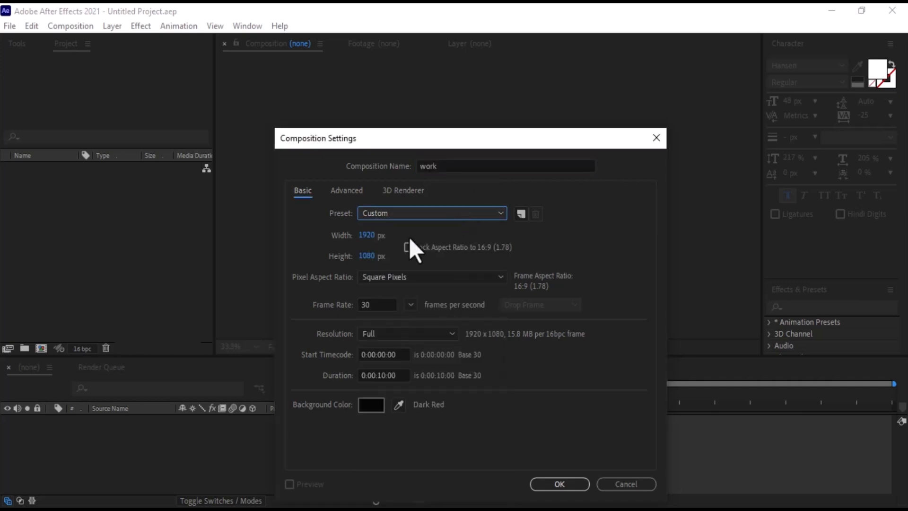
pyautogui.click(368, 234)
pyautogui.write('1920')
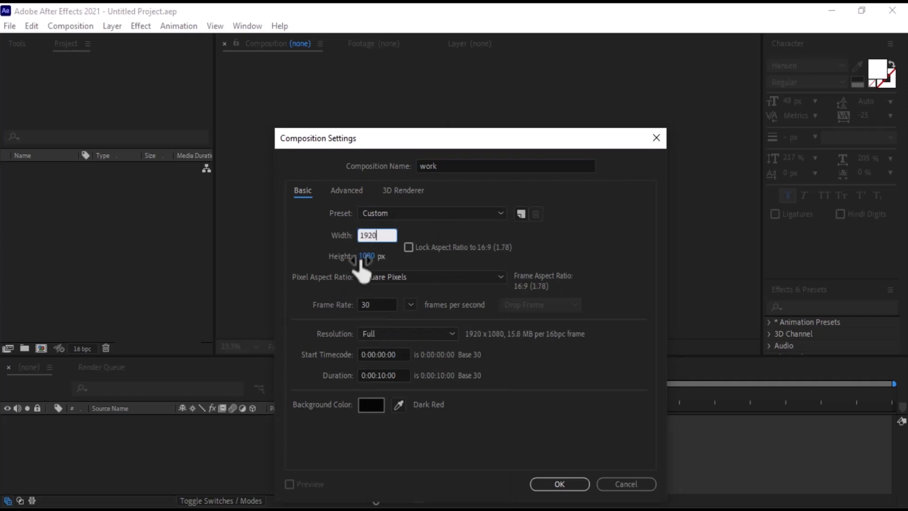
pyautogui.press('Tab')
pyautogui.write('1080')
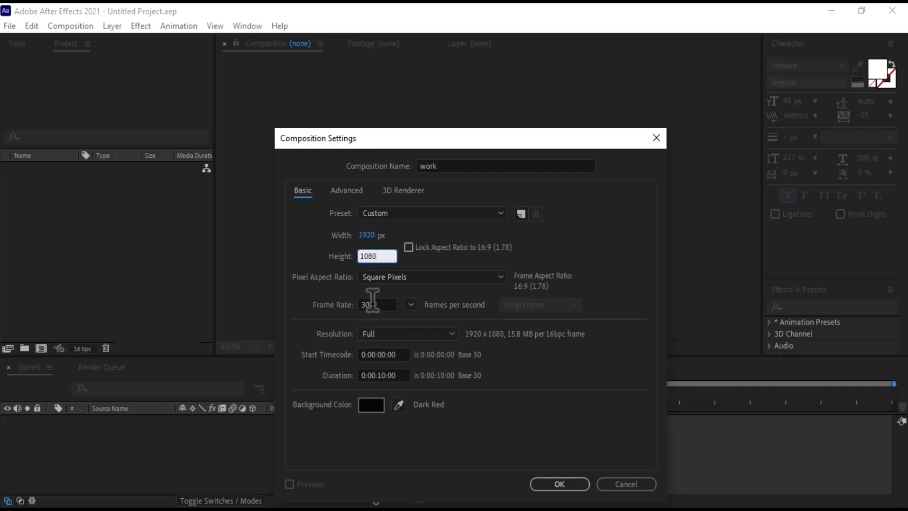
# Keep the frame rate at 30 fps and set the composition's duration to 0:00:10:00.
pyautogui.click(409, 305)
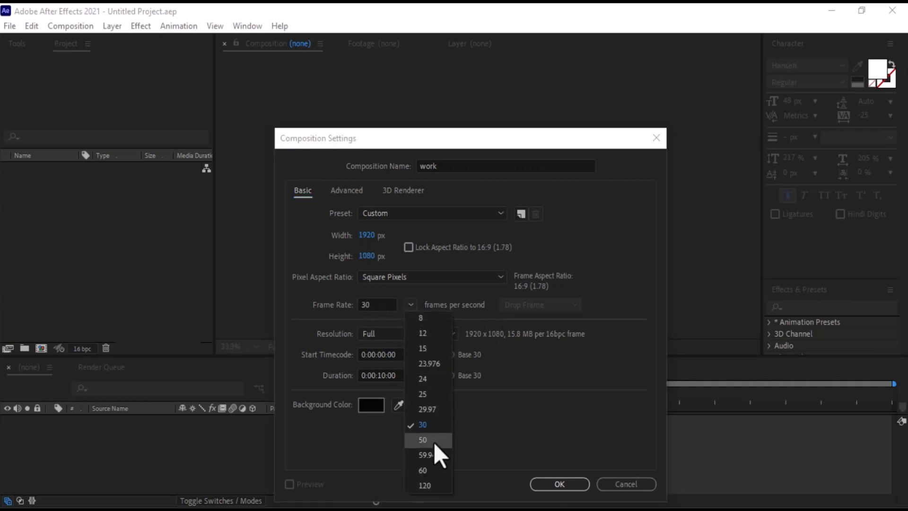
pyautogui.click(485, 311)
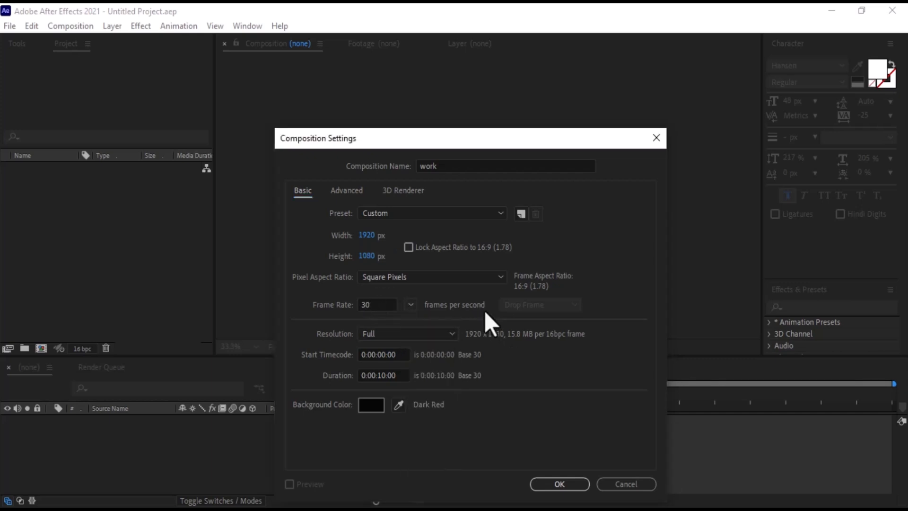
pyautogui.click(367, 379)
pyautogui.write('005')
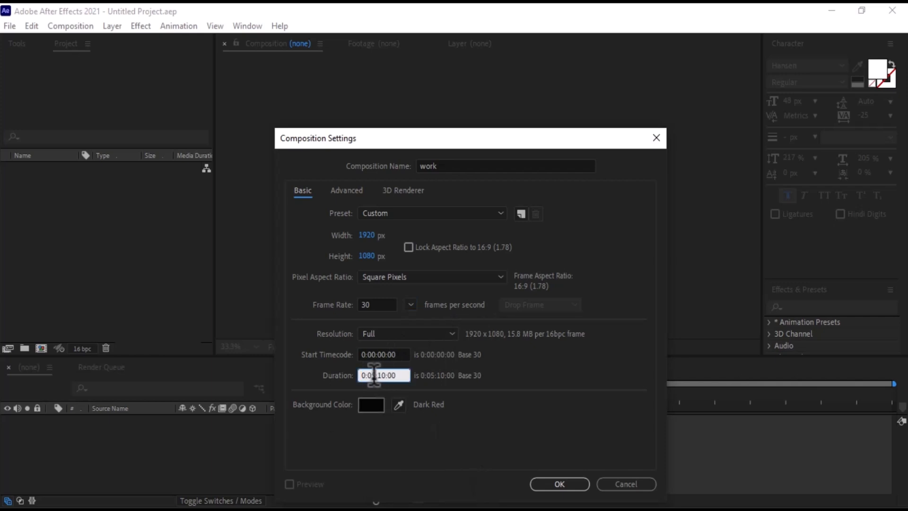
pyautogui.moveTo(373, 375); pyautogui.dragTo(378, 374)
pyautogui.write('00:10')
# Open the background colour picker, cancel it without changes, and confirm the new composition.
pyautogui.click(385, 404)
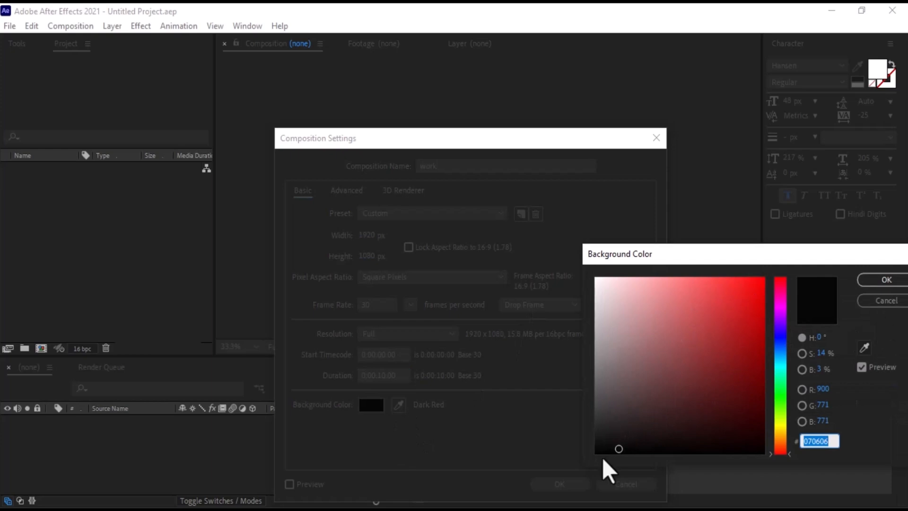
pyautogui.click(862, 302)
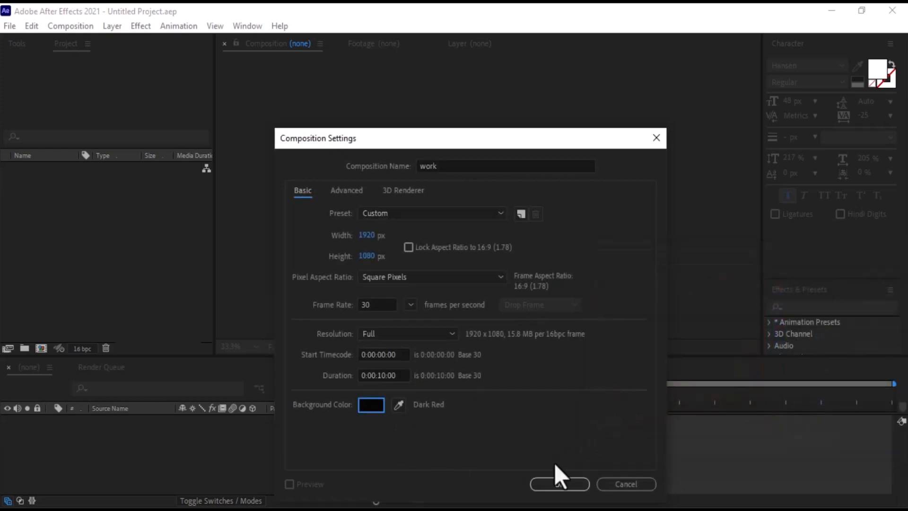
pyautogui.click(560, 483)
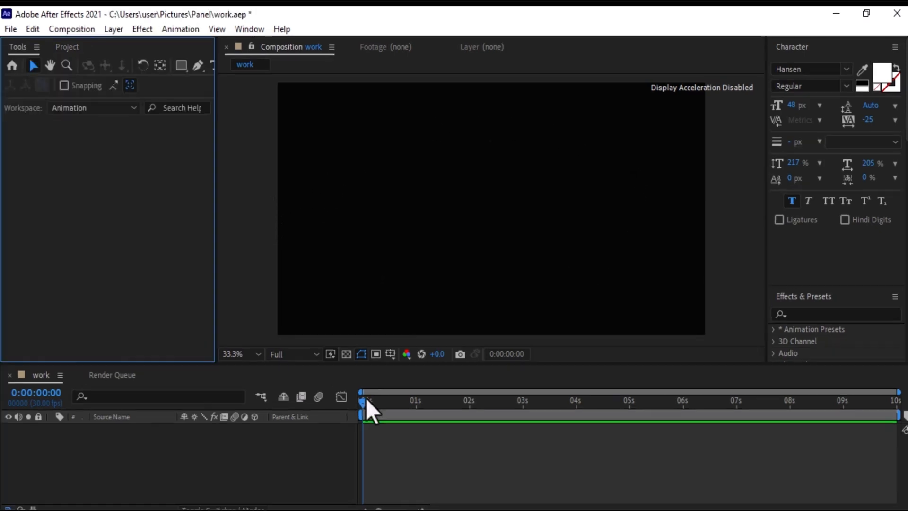
# Move the current time indicator to about 0:00:01:12 and toggle the time display between frames and timecode.
pyautogui.moveTo(362, 395); pyautogui.dragTo(438, 408)
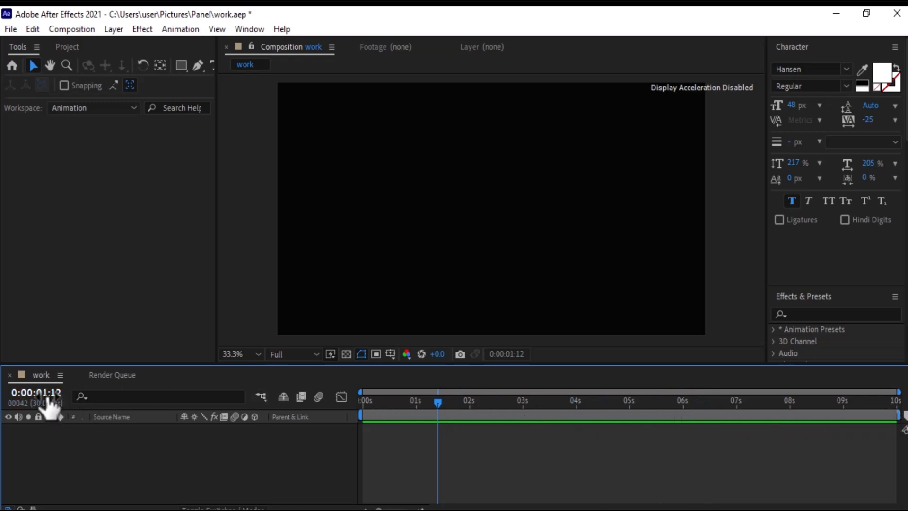
pyautogui.keyDown('ctrl'); pyautogui.click(48, 404); pyautogui.keyUp('ctrl')
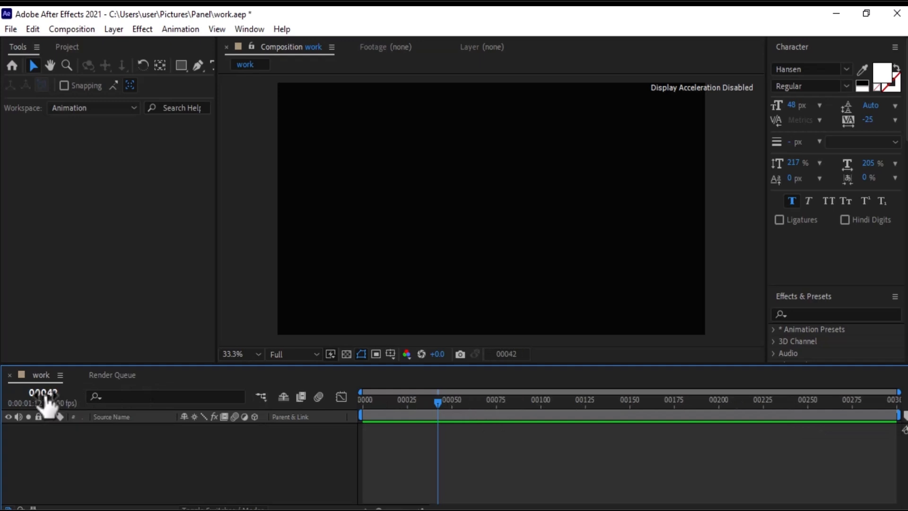
pyautogui.keyDown('ctrl'); pyautogui.click(47, 402); pyautogui.keyUp('ctrl')
# Set the project's time display style to Frames.
pyautogui.click(16, 28)
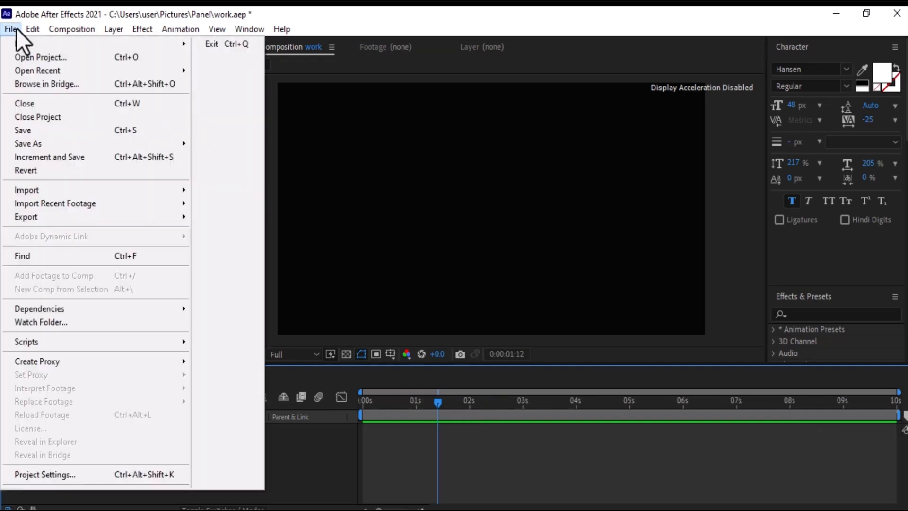
pyautogui.click(76, 475)
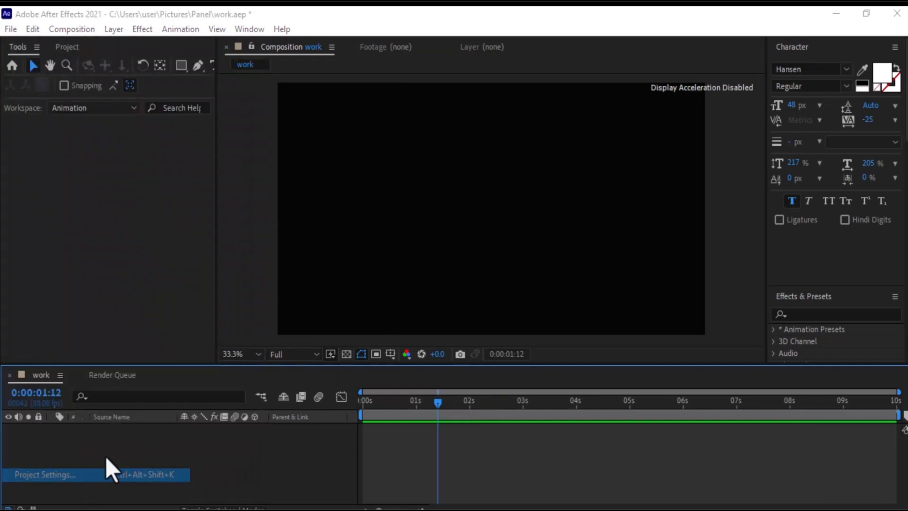
pyautogui.click(385, 126)
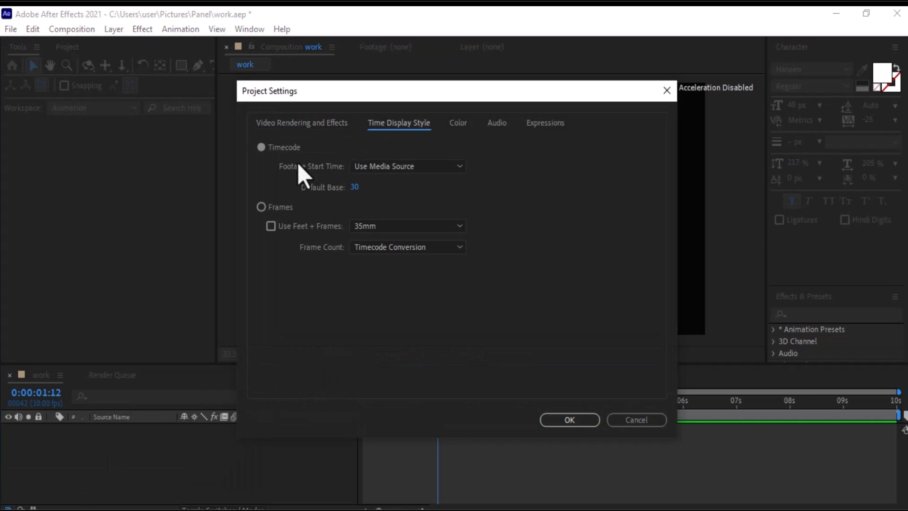
pyautogui.click(263, 208)
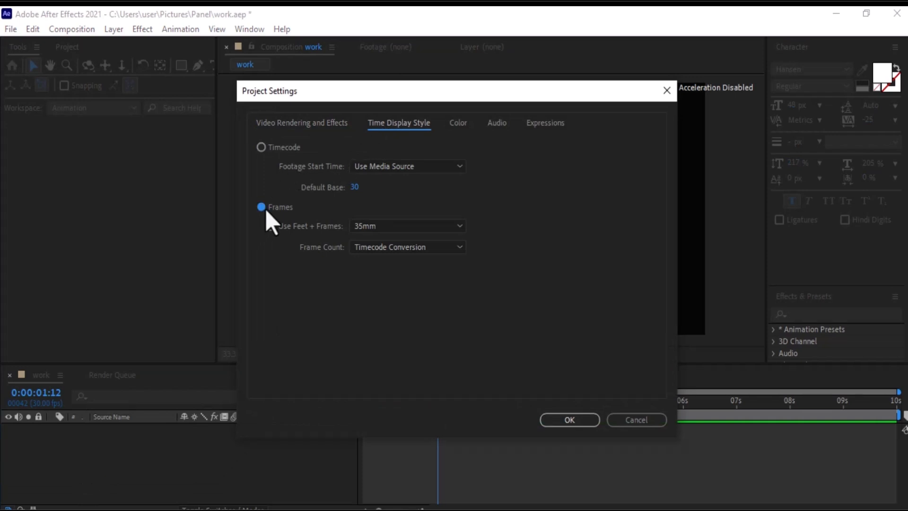
pyautogui.click(567, 421)
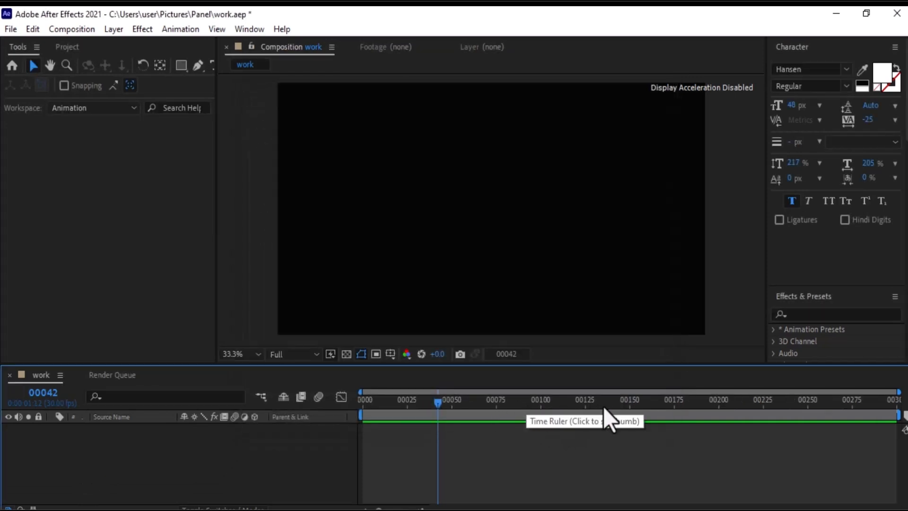
# Set the project's time display style back to Timecode.
pyautogui.click(11, 29)
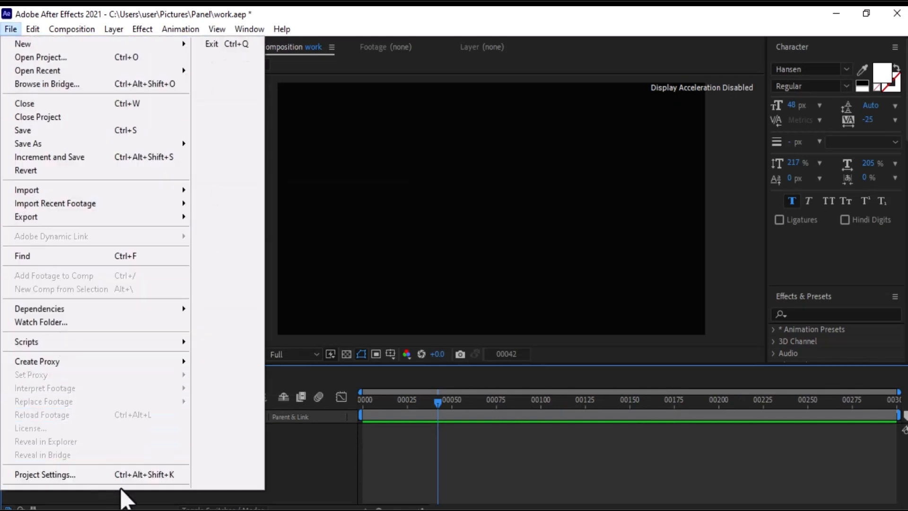
pyautogui.click(109, 473)
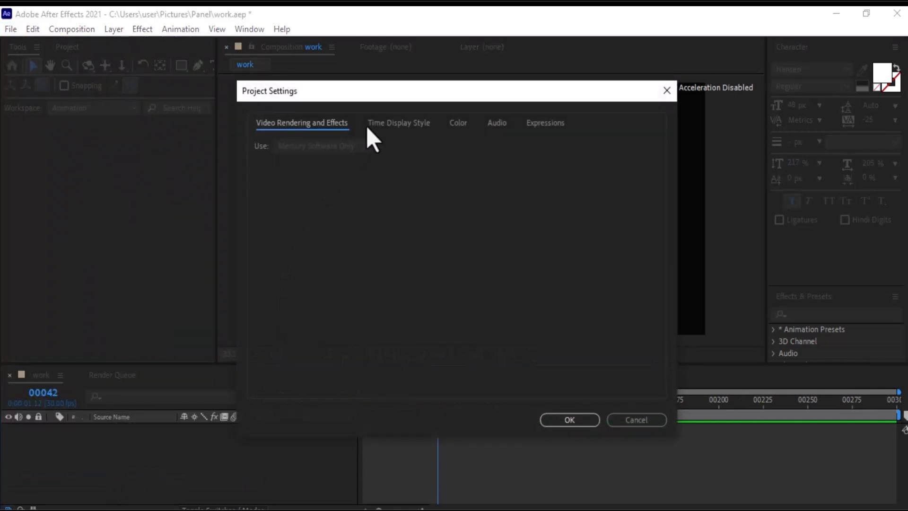
pyautogui.click(378, 123)
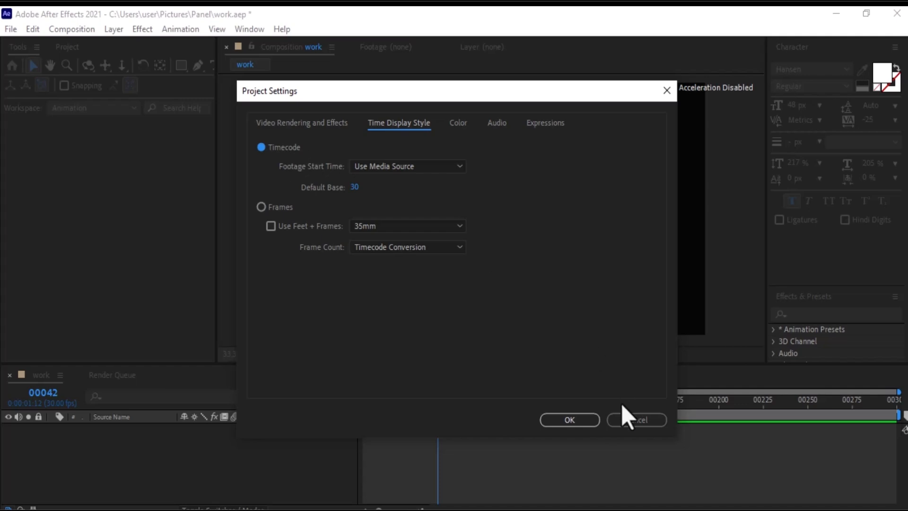
pyautogui.click(565, 419)
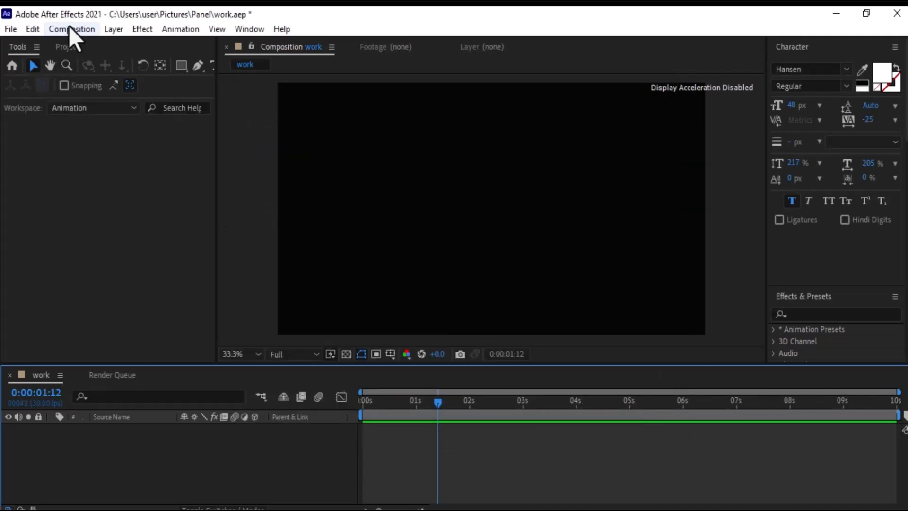
# Save the project as a new file named worknew.aep in the same folder.
pyautogui.click(14, 26)
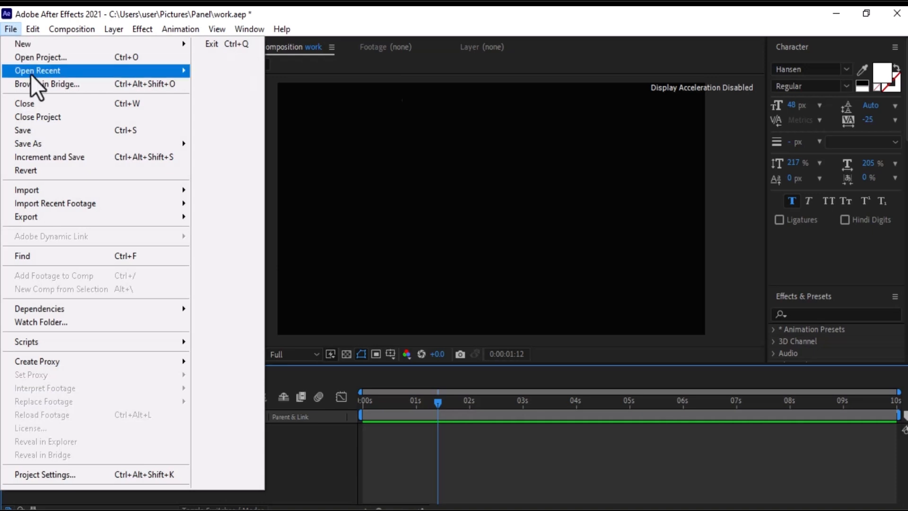
pyautogui.moveTo(55, 143)
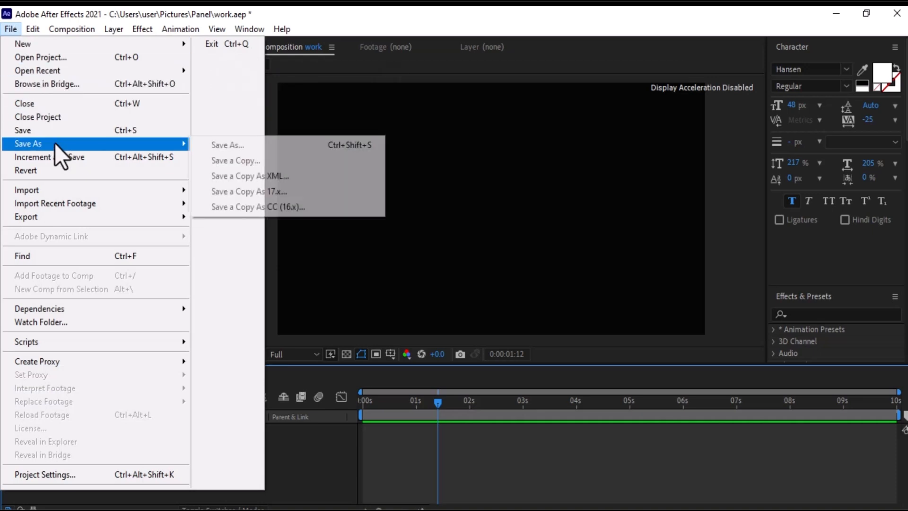
pyautogui.click(212, 144)
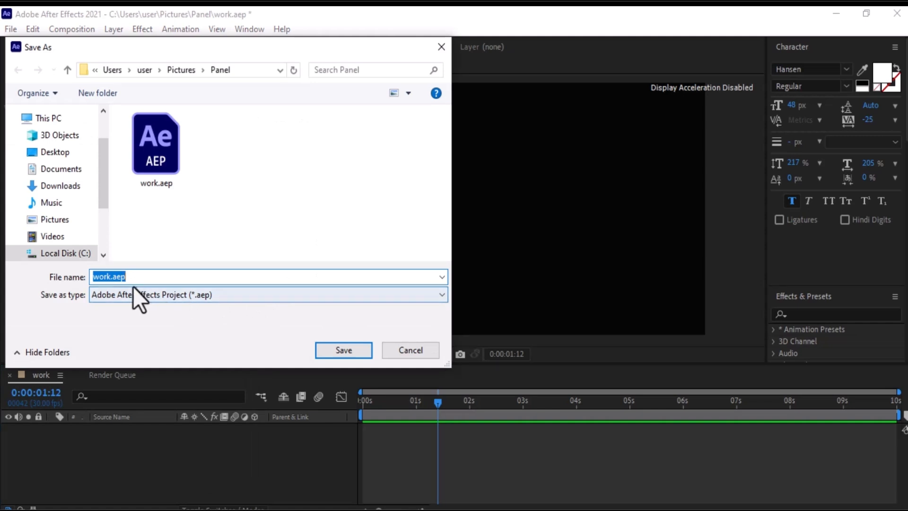
pyautogui.doubleClick(108, 276)
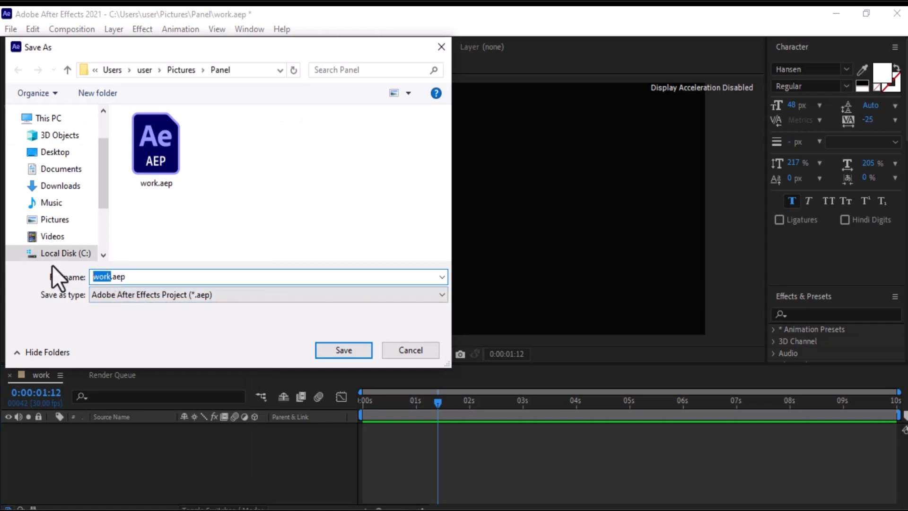
pyautogui.write('ww')
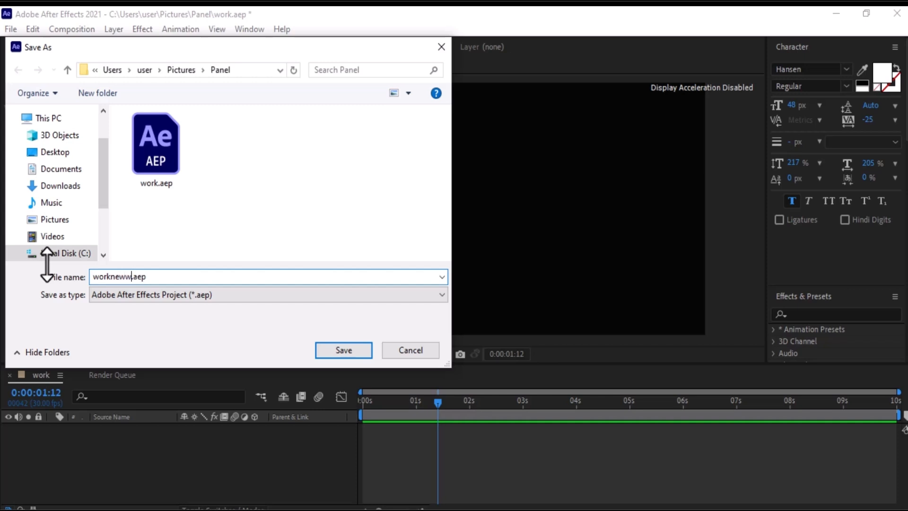
pyautogui.write('orkneww')
pyautogui.press('BackSpace')
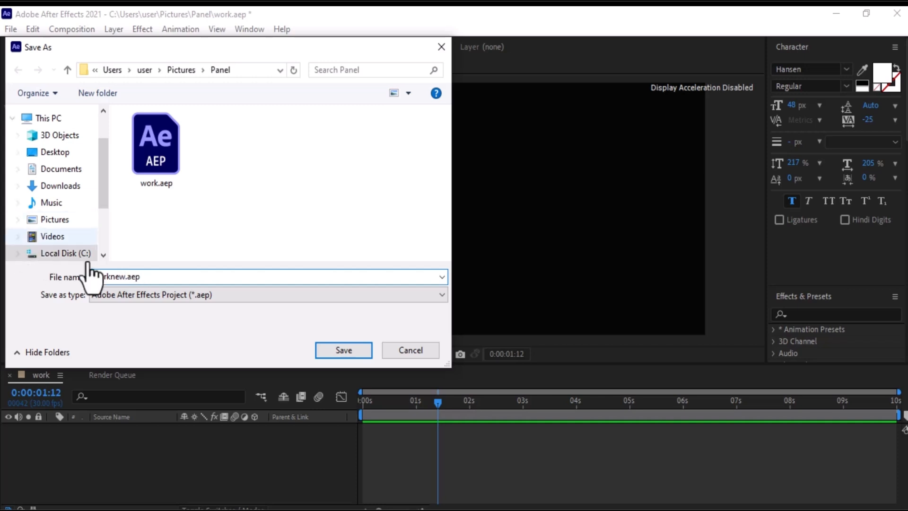
pyautogui.click(325, 349)
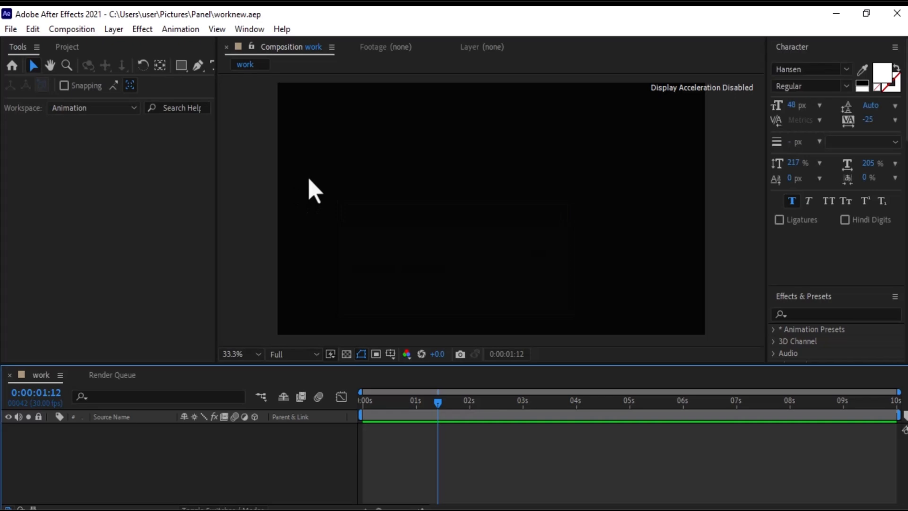
# Import the Eastern_Bluebird-KenThomas.jpg image and add it as a layer to the work composition.
pyautogui.click(71, 194)
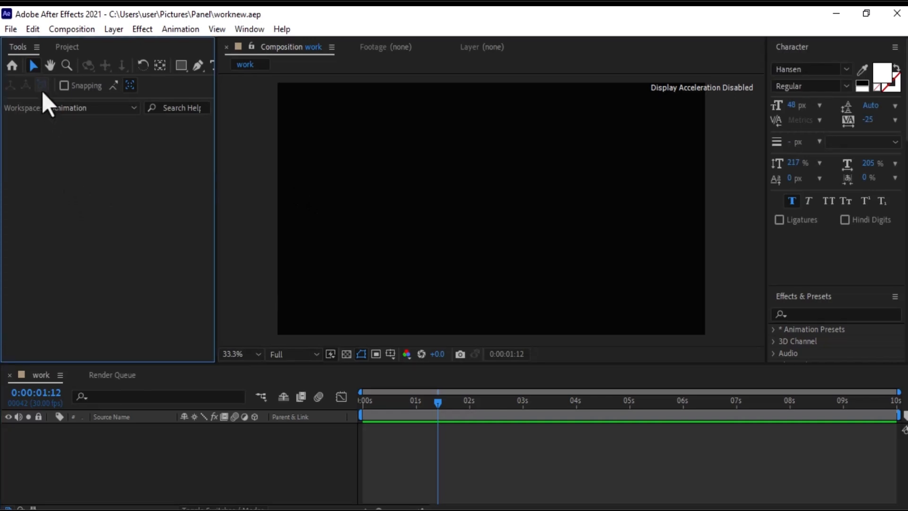
pyautogui.click(14, 31)
pyautogui.moveTo(19, 190)
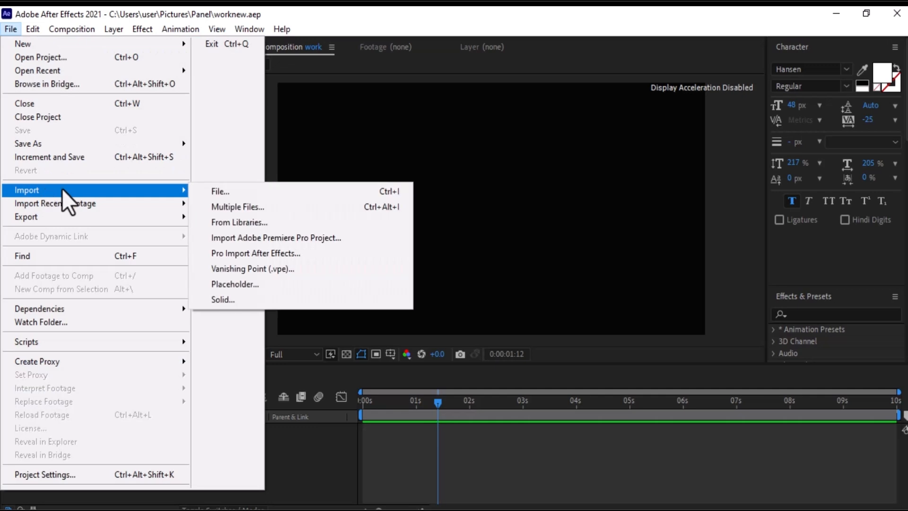
pyautogui.click(241, 192)
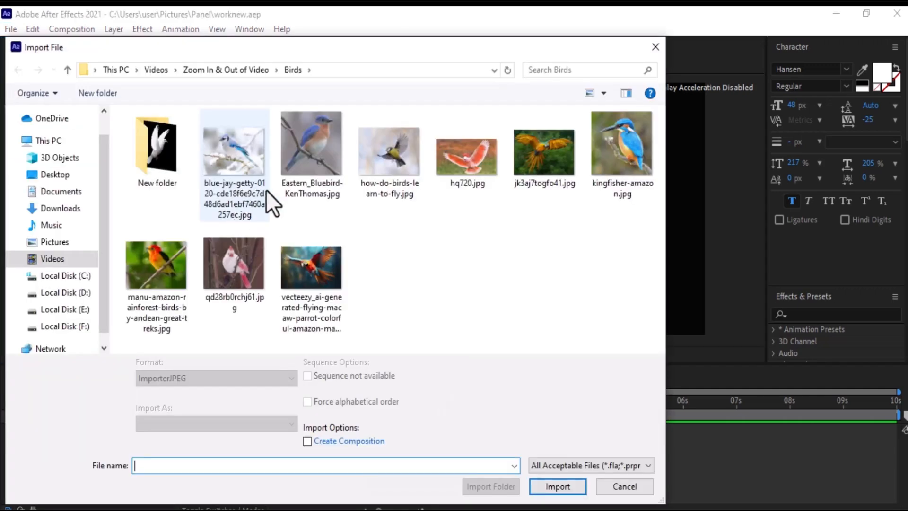
pyautogui.doubleClick(310, 159)
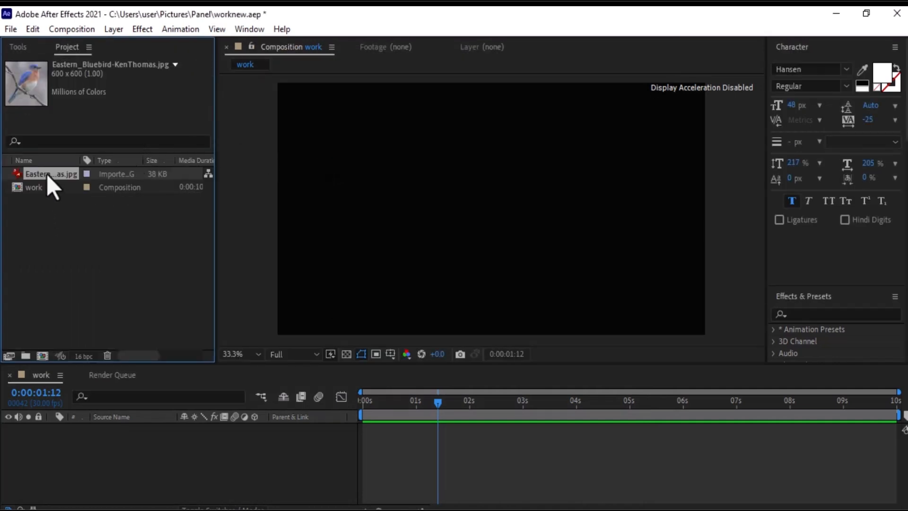
pyautogui.moveTo(46, 174); pyautogui.dragTo(49, 442)
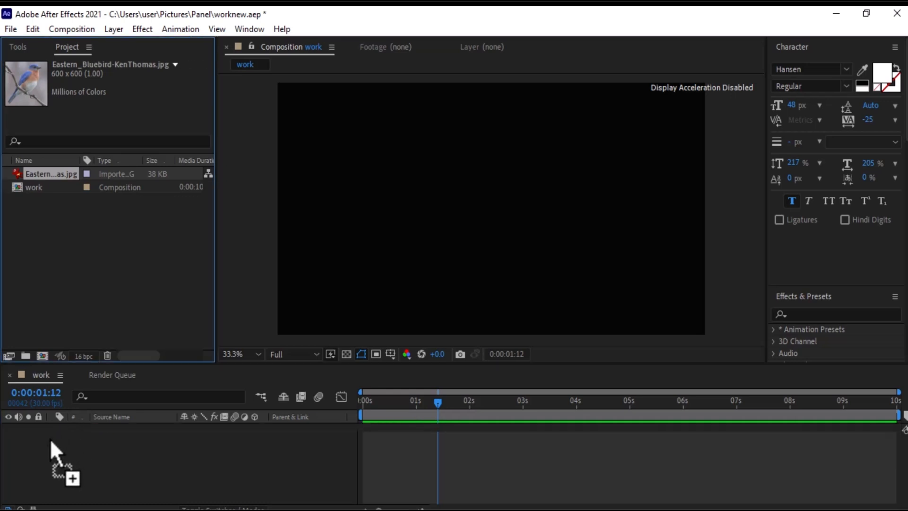
# Extend the bluebird layer's duration to about 9 seconds in the timeline.
pyautogui.moveTo(49, 438); pyautogui.dragTo(49, 439)
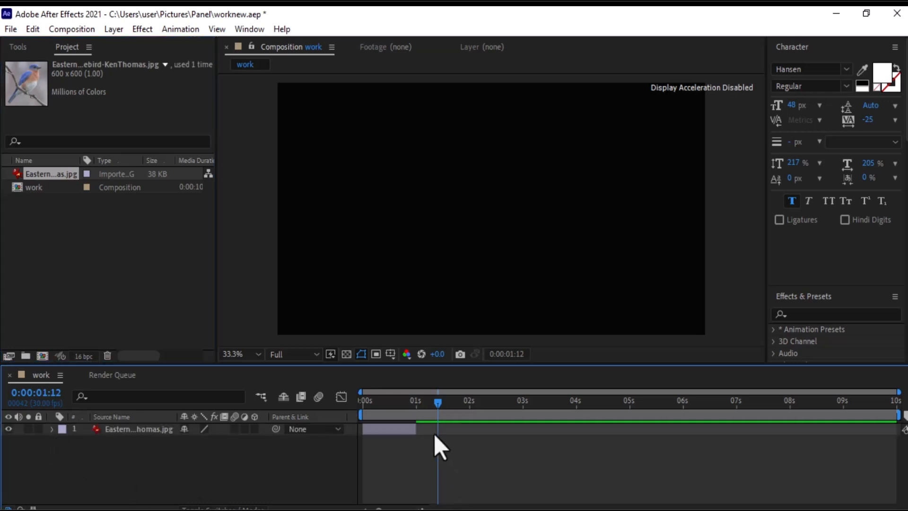
pyautogui.click(415, 432)
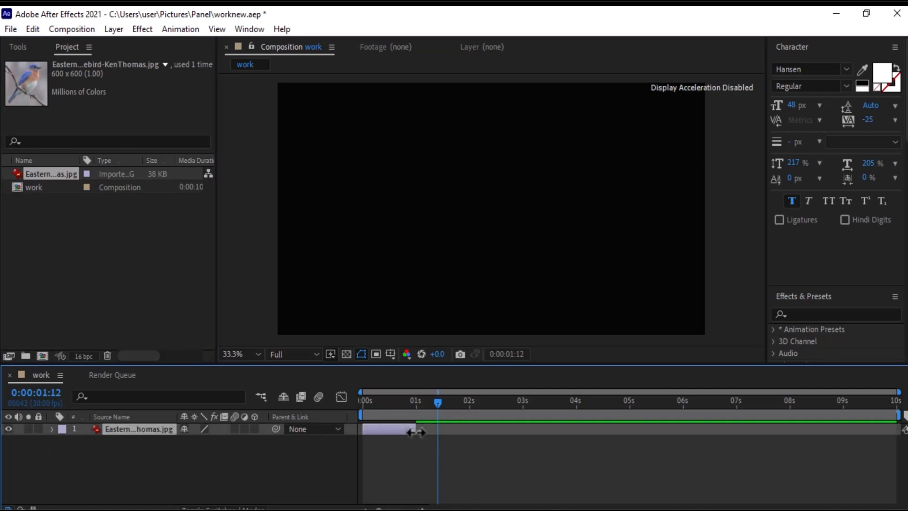
pyautogui.moveTo(415, 432); pyautogui.dragTo(826, 438)
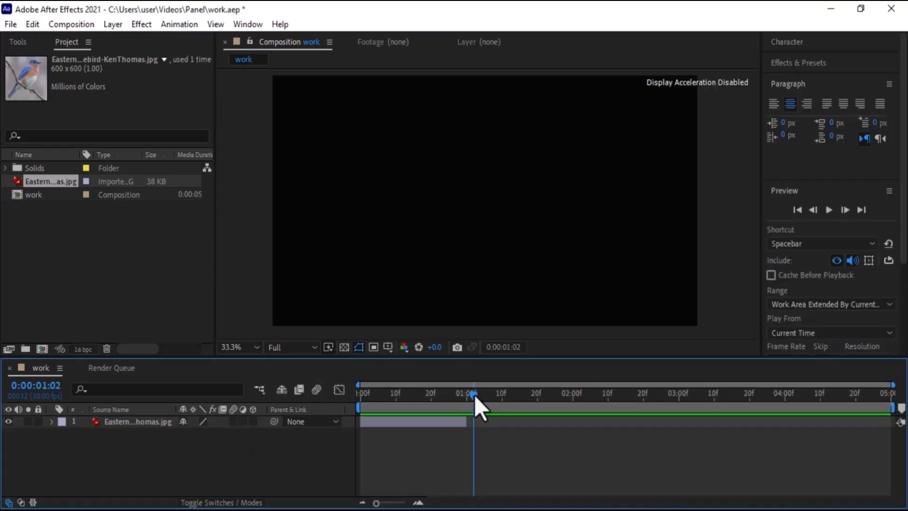
pyautogui.moveTo(471, 395); pyautogui.dragTo(370, 395)
pyautogui.moveTo(466, 421); pyautogui.dragTo(588, 423)
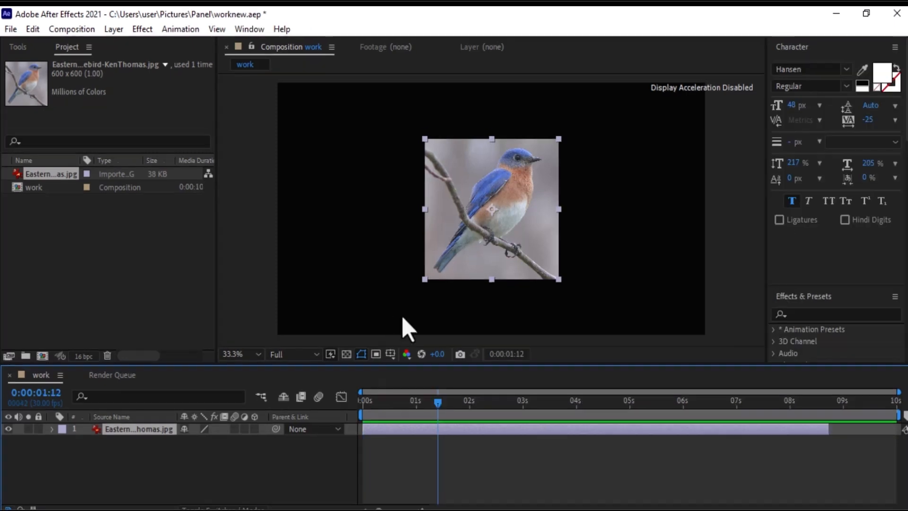
# Open the bluebird layer's Transform properties and scale the image to fill the composition frame, about 324, 188 %.
pyautogui.click(52, 429)
pyautogui.click(62, 442)
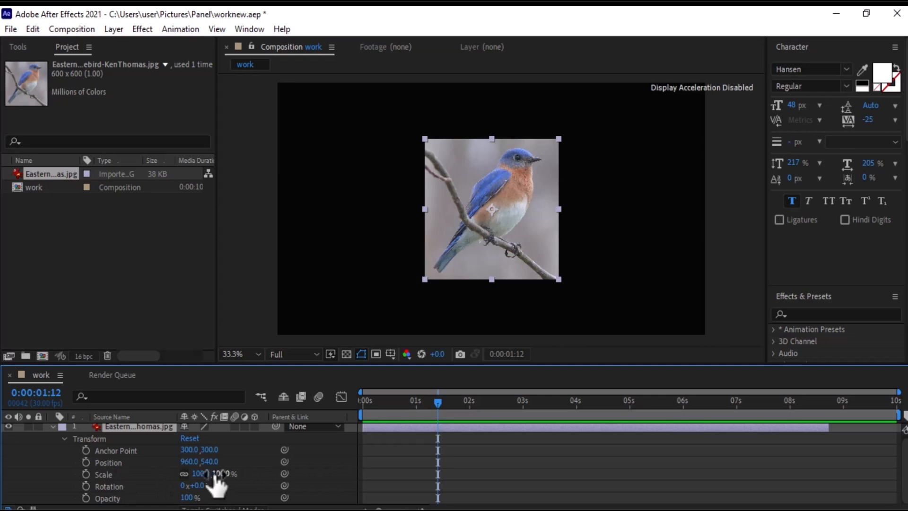
pyautogui.moveTo(219, 475); pyautogui.dragTo(265, 472)
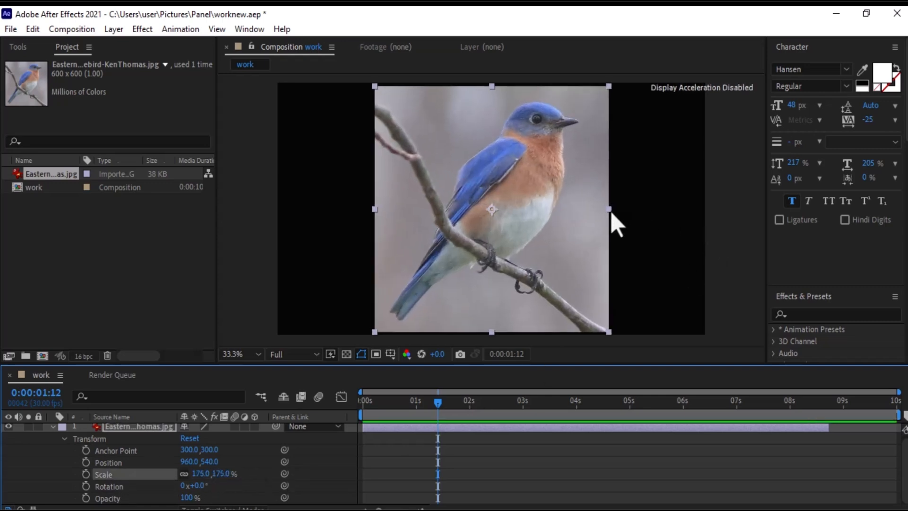
pyautogui.moveTo(609, 210); pyautogui.dragTo(702, 218)
pyautogui.moveTo(699, 332); pyautogui.dragTo(707, 340)
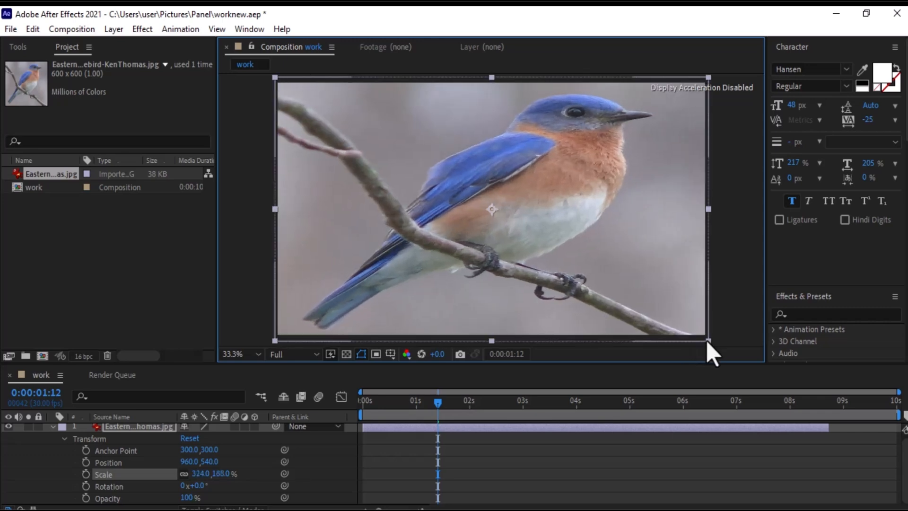
pyautogui.click(51, 224)
pyautogui.rightClick(28, 214)
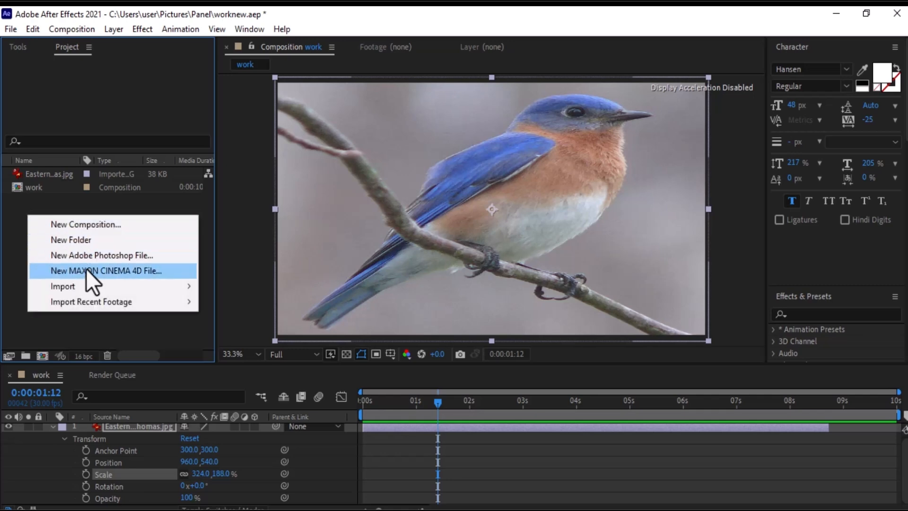
pyautogui.moveTo(95, 285)
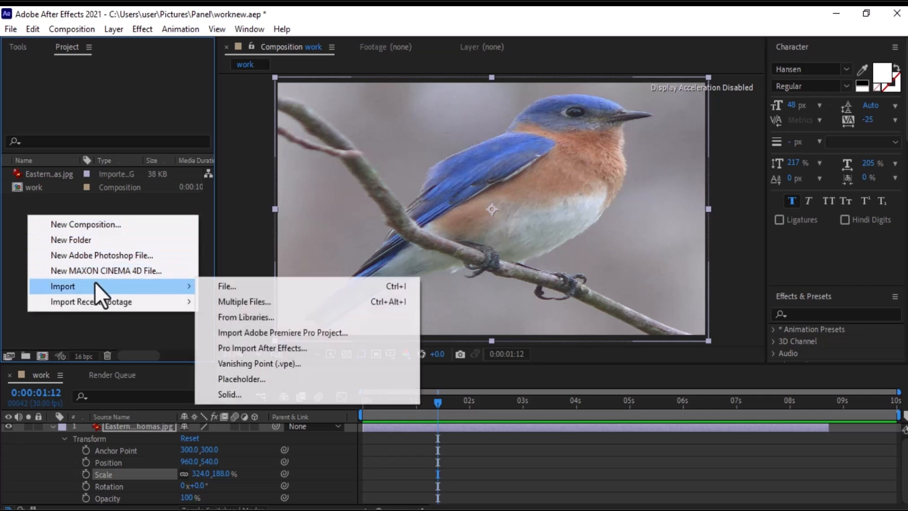
pyautogui.click(241, 301)
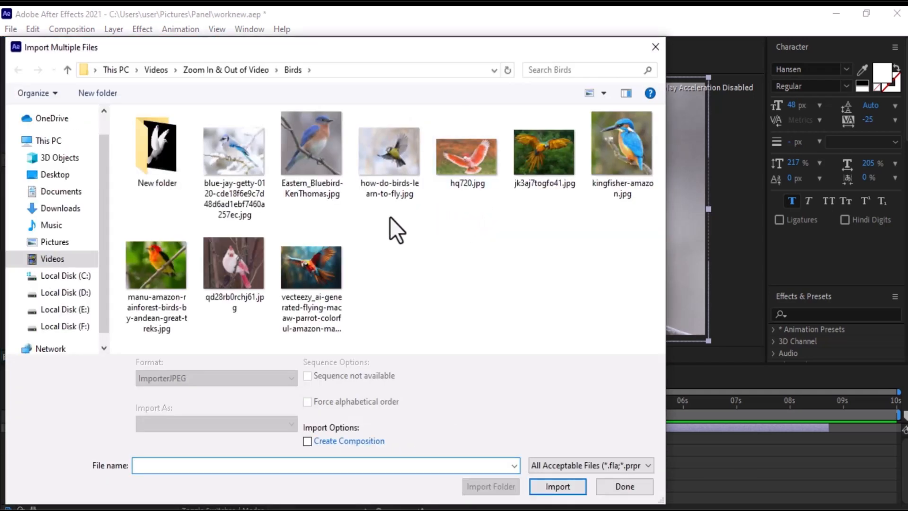
pyautogui.moveTo(389, 217); pyautogui.dragTo(641, 157)
pyautogui.click(557, 475)
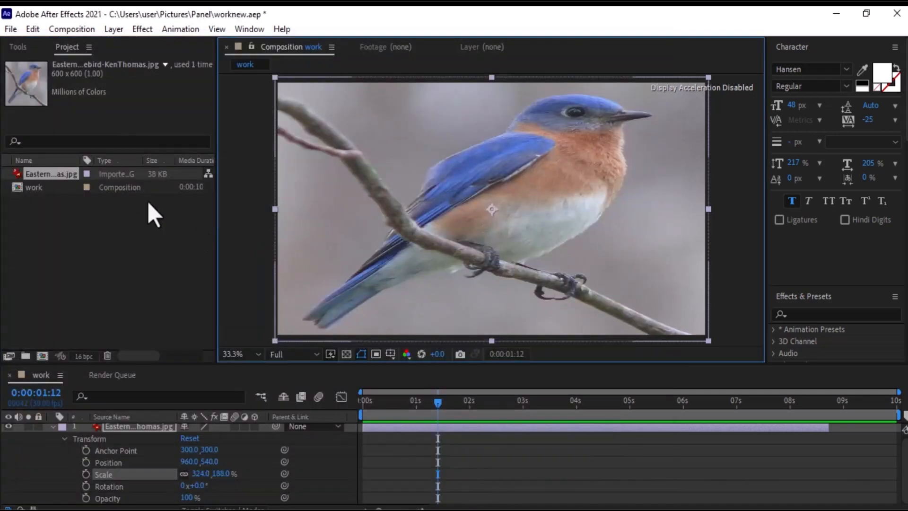
# Set the work composition's duration to 5 seconds in Composition Settings.
pyautogui.click(72, 28)
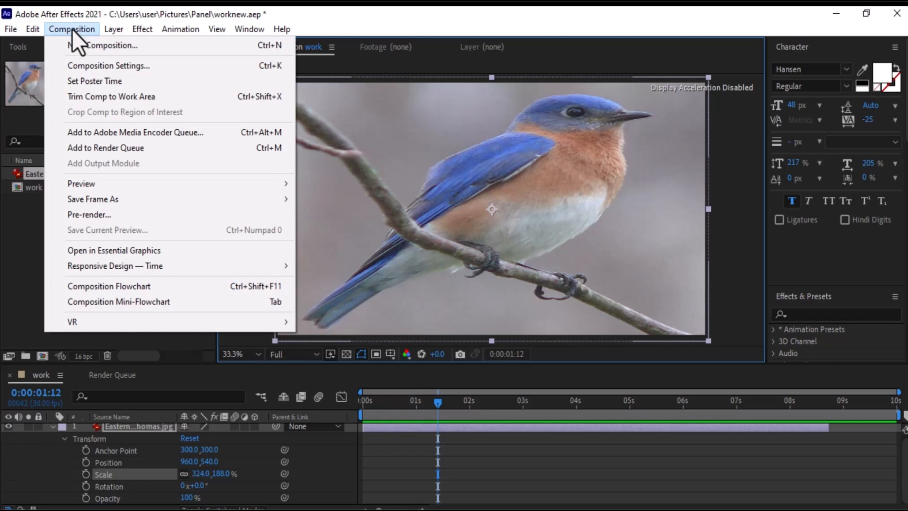
pyautogui.click(83, 64)
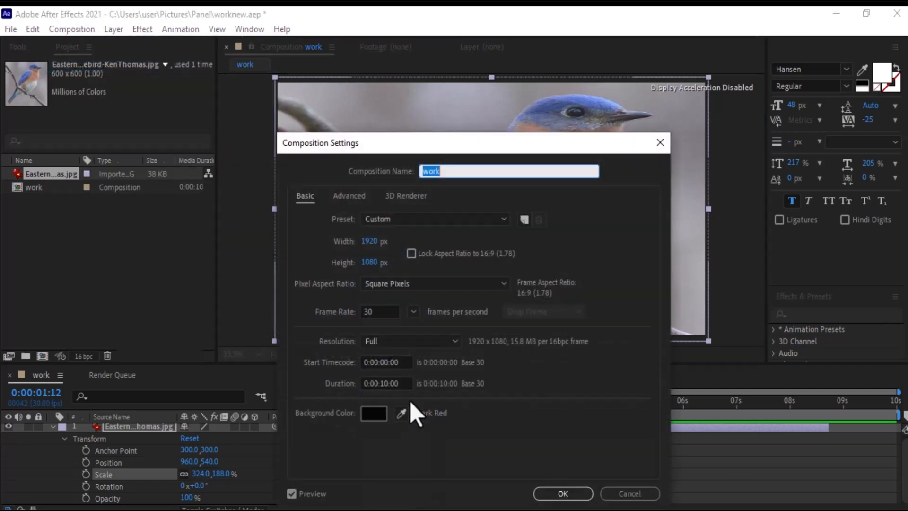
pyautogui.click(388, 382)
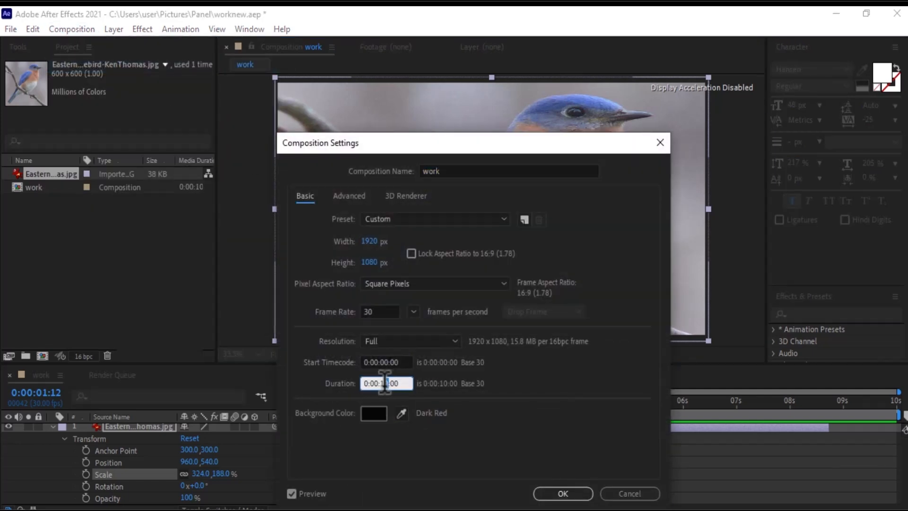
pyautogui.write('05')
pyautogui.click(569, 494)
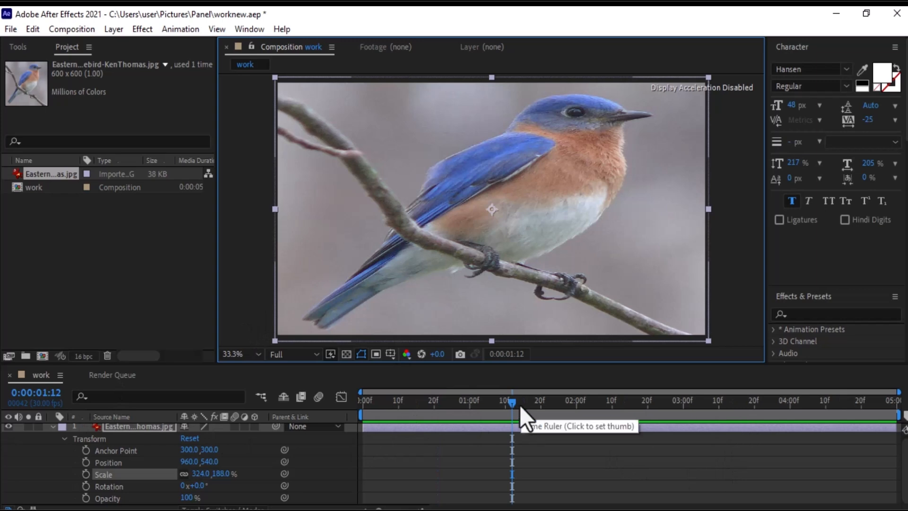
# Show only the bluebird layer's Scale property and set it to 327.4, 190.0 %.
pyautogui.moveTo(513, 403); pyautogui.dragTo(360, 404)
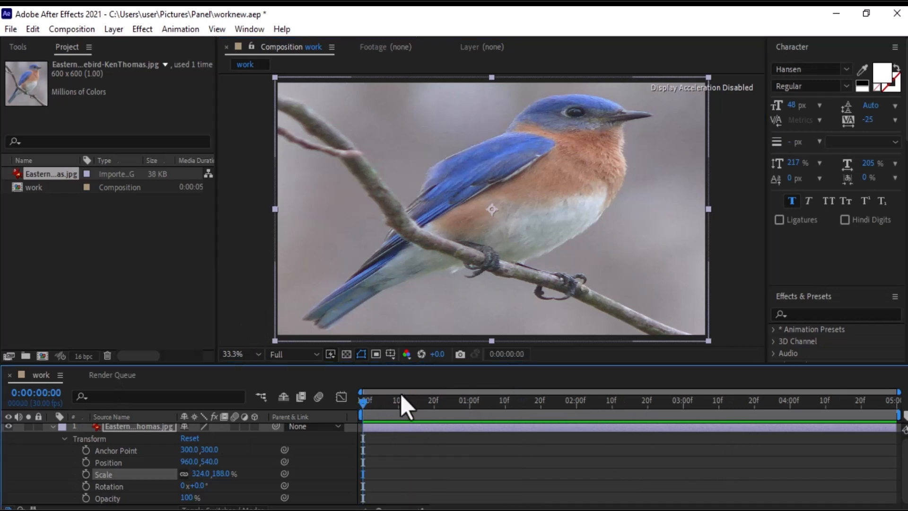
pyautogui.click(52, 430)
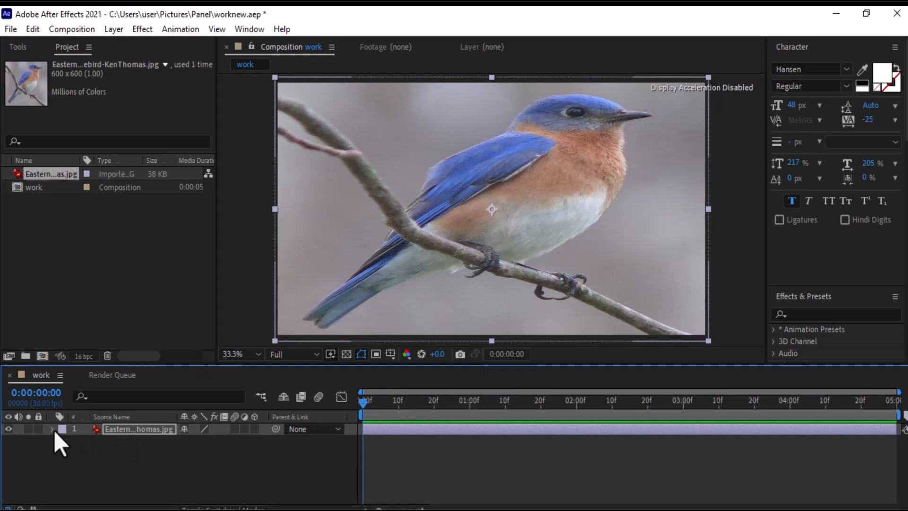
pyautogui.click(53, 429)
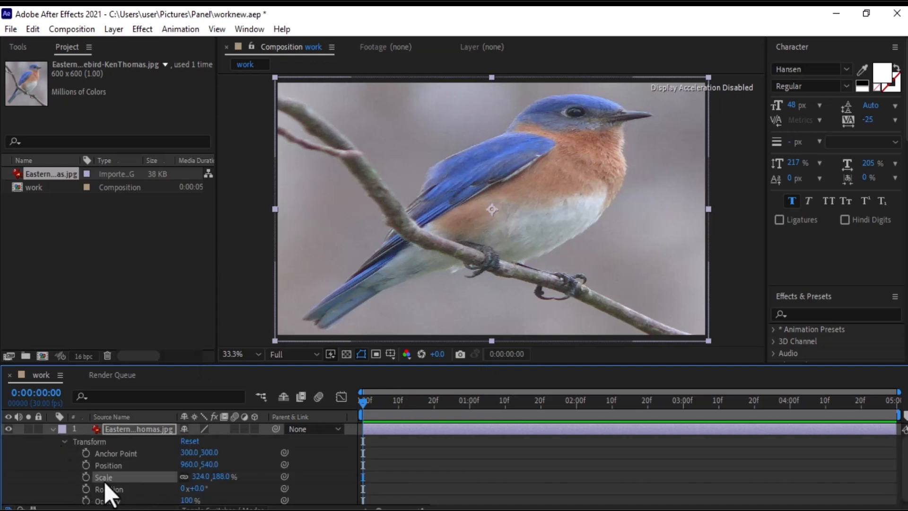
pyautogui.click(52, 430)
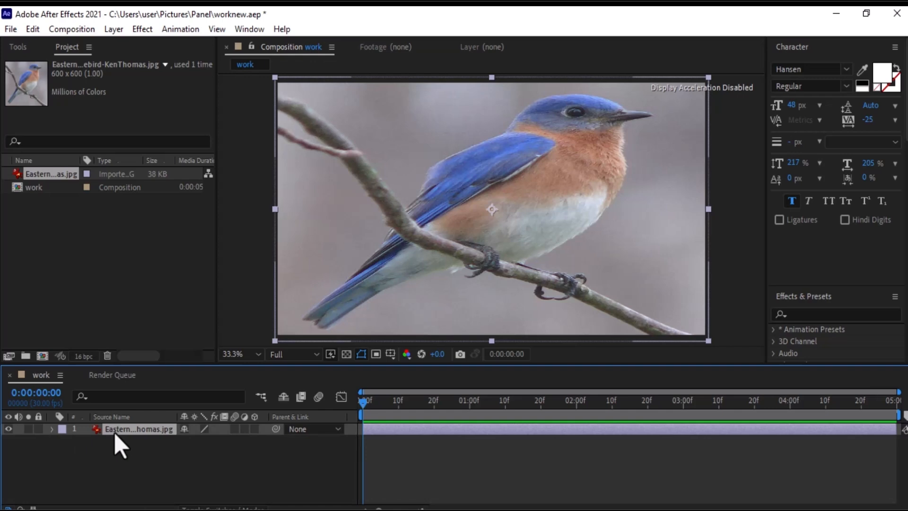
pyautogui.press('s')
pyautogui.moveTo(221, 440); pyautogui.dragTo(233, 440)
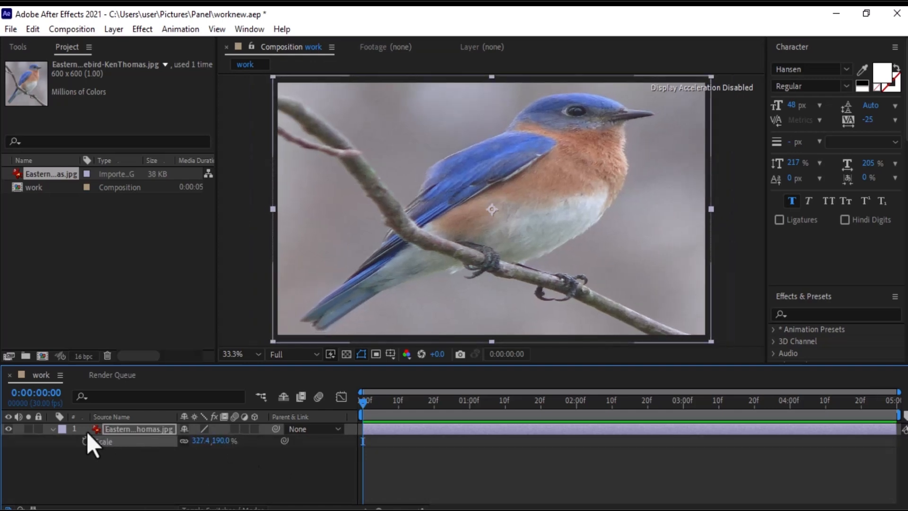
# Try adjusting the bluebird layer's opacity value.
pyautogui.click(114, 430)
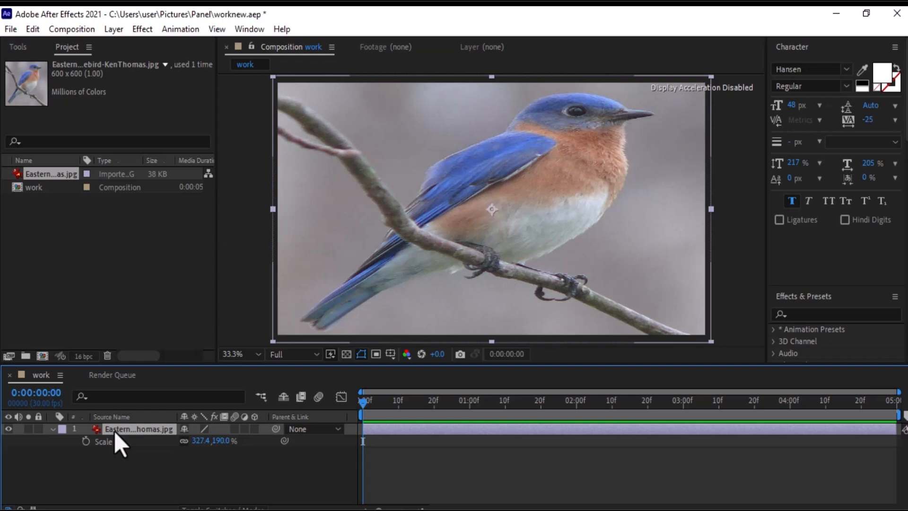
pyautogui.press('t')
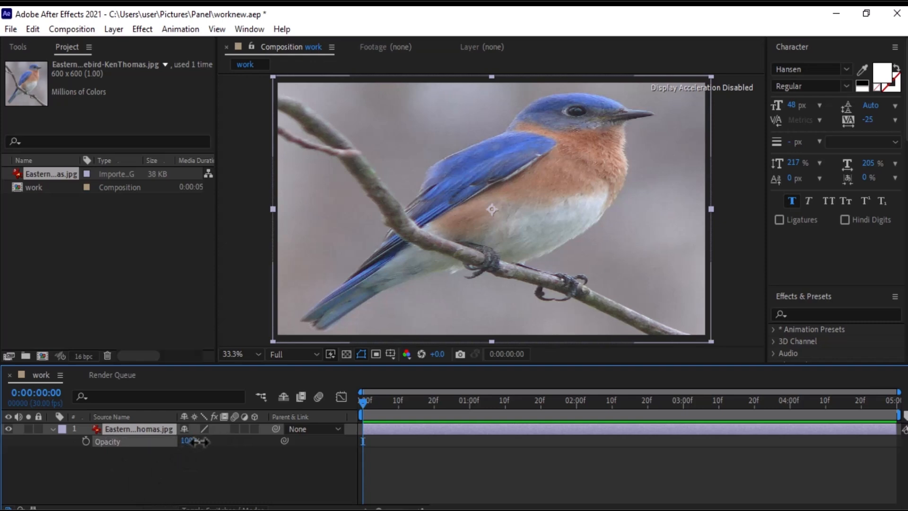
pyautogui.moveTo(195, 441); pyautogui.dragTo(244, 443)
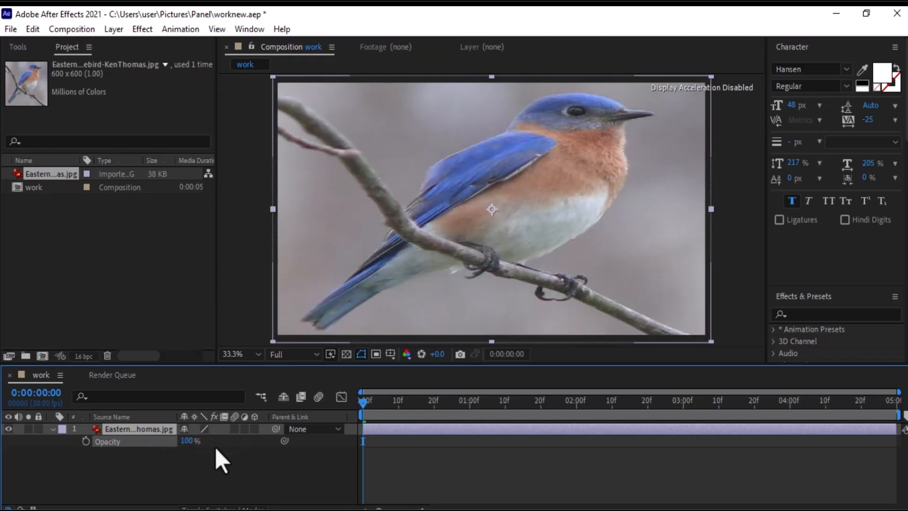
# Show only the bluebird layer's Position property and set it to 960, 551.
pyautogui.click(130, 429)
pyautogui.press('p')
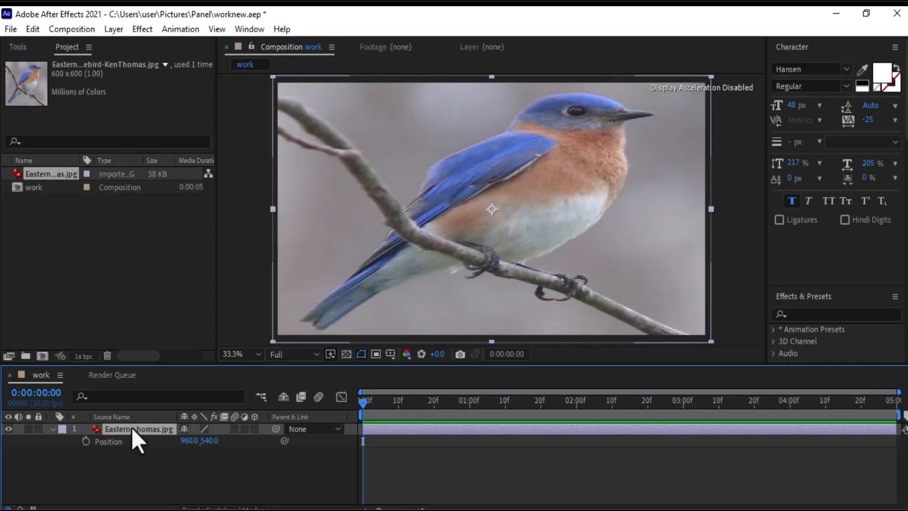
pyautogui.moveTo(210, 441)
pyautogui.mouseDown()
pyautogui.moveTo(288, 444)
pyautogui.moveTo(160, 450)
pyautogui.moveTo(208, 448)
pyautogui.mouseUp()
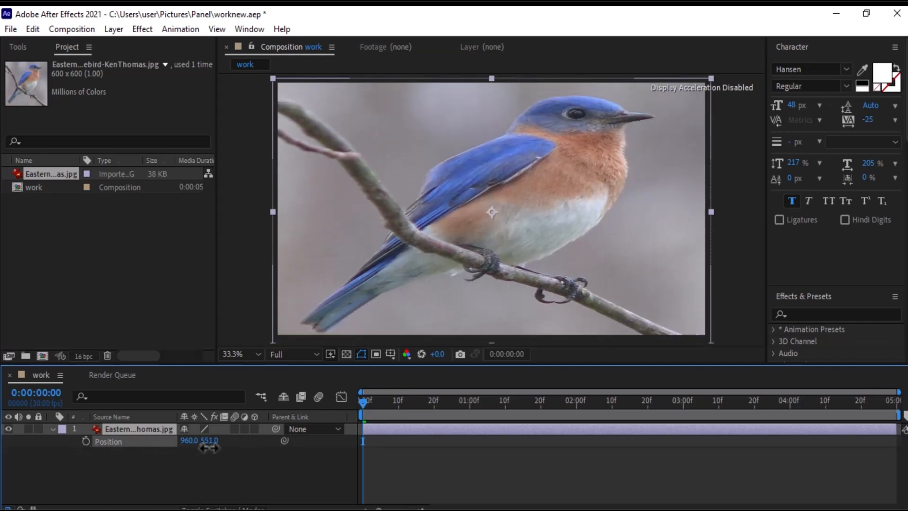
pyautogui.click(53, 429)
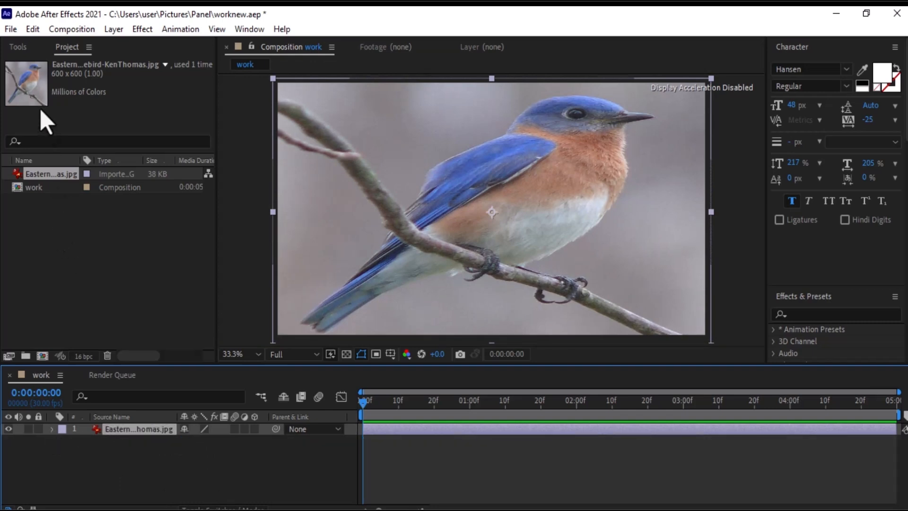
# Import multiple files at once, bringing three more bird images including how-do-birds-learn-to-fly.jpg and hq720.jpg into the project.
pyautogui.click(12, 31)
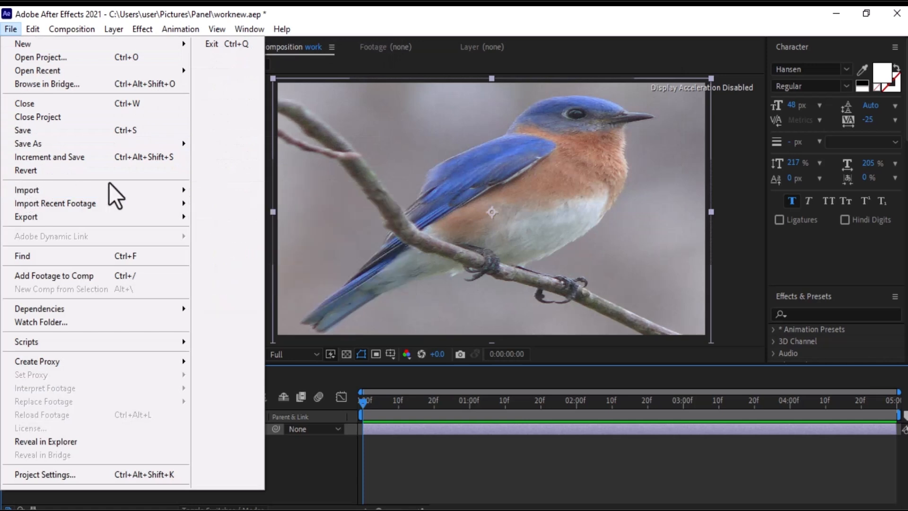
pyautogui.moveTo(181, 194)
pyautogui.click(249, 207)
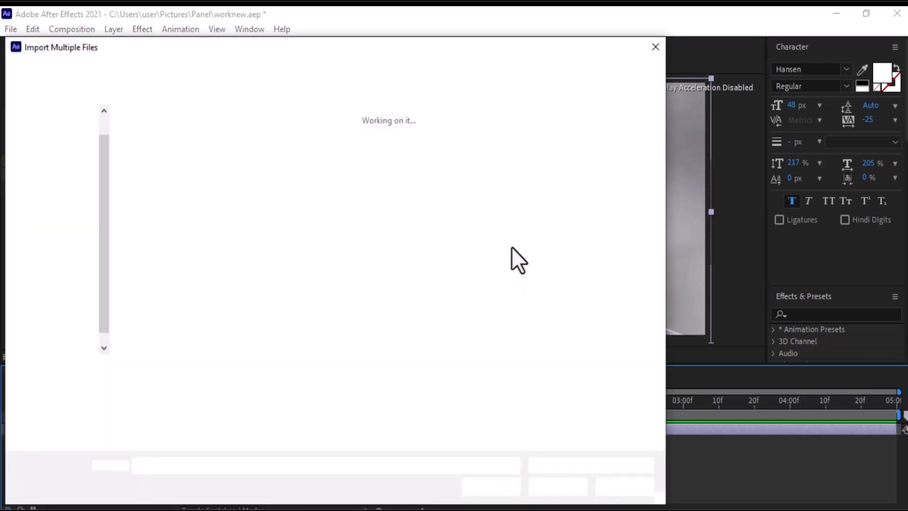
pyautogui.moveTo(404, 202); pyautogui.dragTo(550, 170)
pyautogui.click(557, 478)
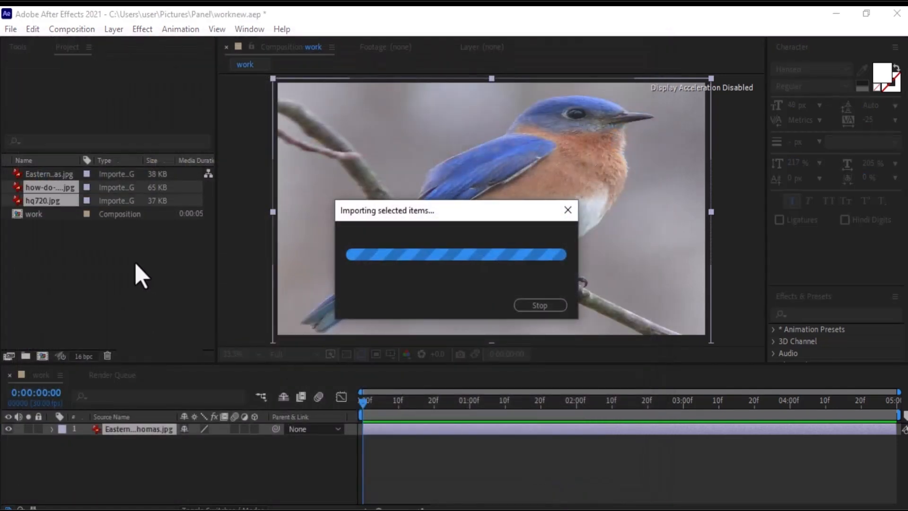
# Trim the bluebird layer so it ends at about 1 second 9 frames.
pyautogui.click(56, 175)
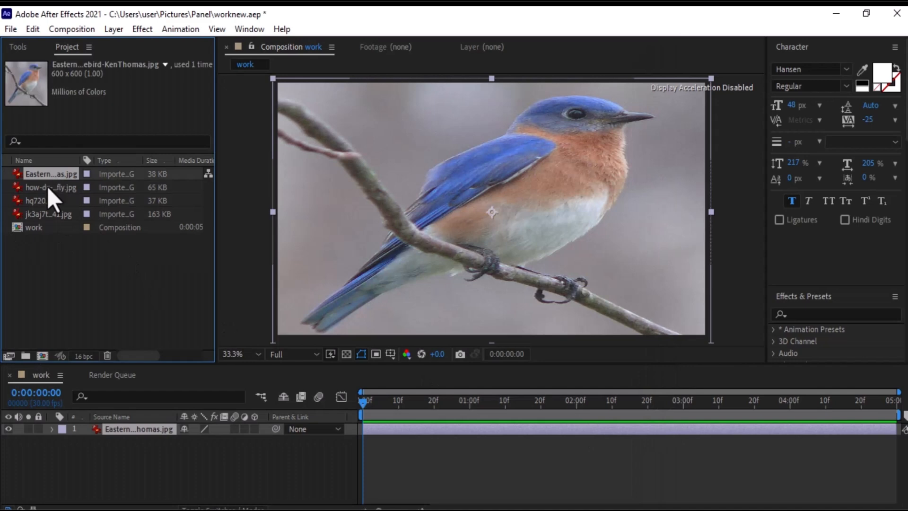
pyautogui.click(47, 187)
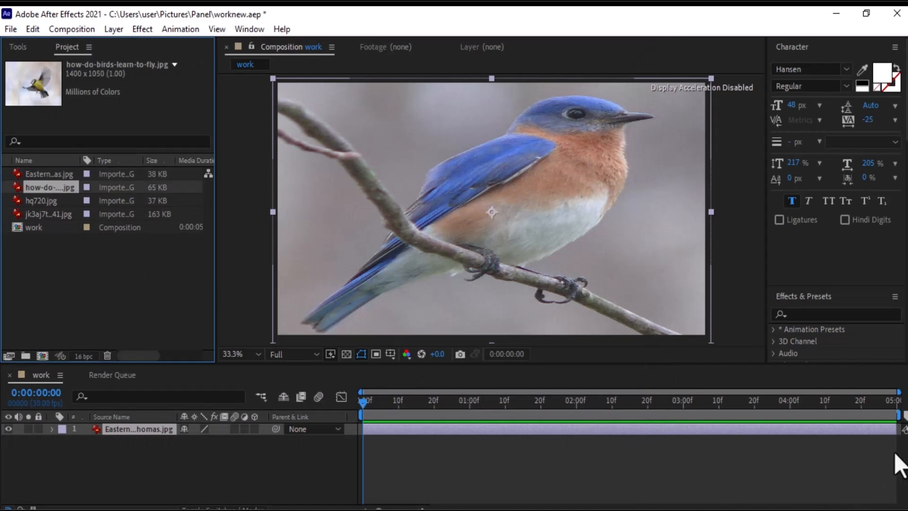
pyautogui.moveTo(890, 429); pyautogui.dragTo(496, 430)
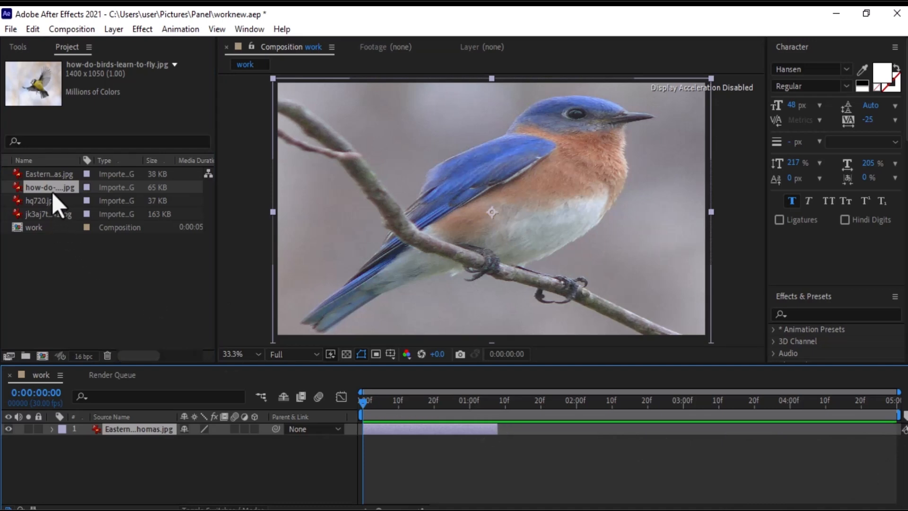
# Add how-do-birds-learn-to-fly.jpg to the composition and move its layer to start where the bluebird layer ends.
pyautogui.moveTo(52, 192); pyautogui.dragTo(116, 449)
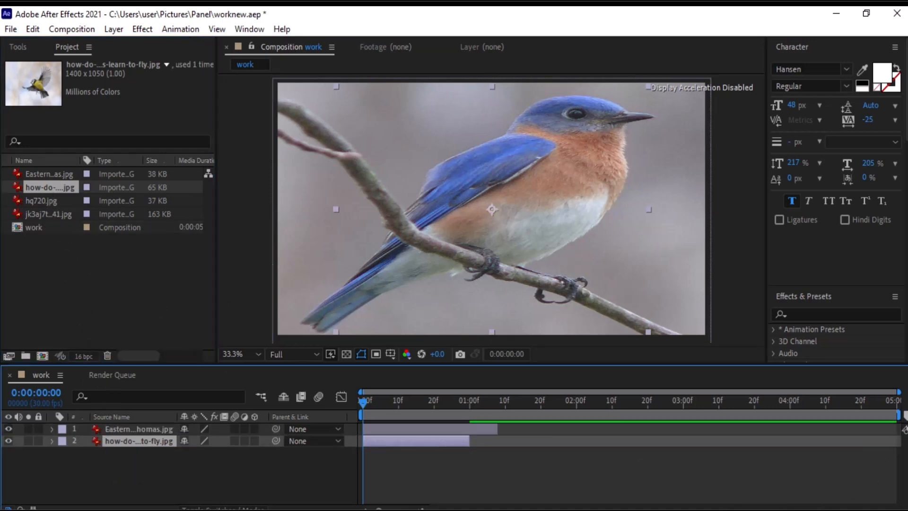
pyautogui.click(415, 401)
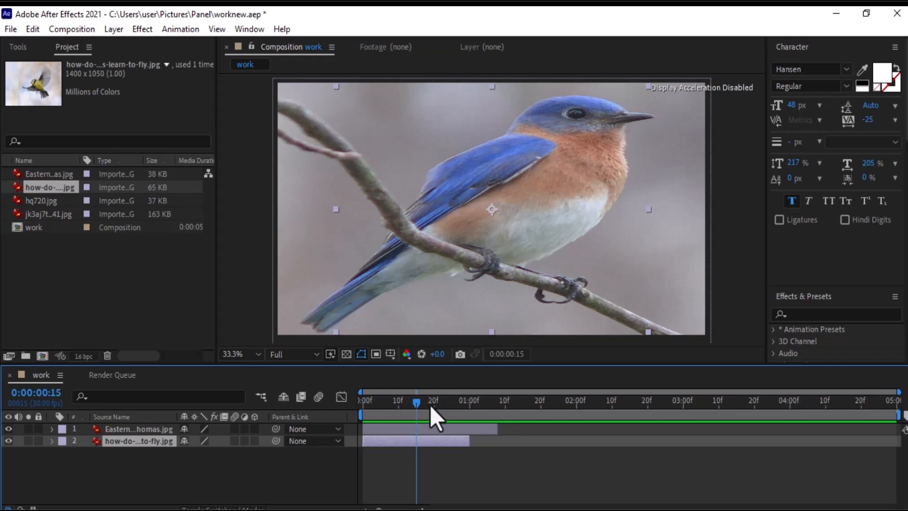
pyautogui.moveTo(430, 445); pyautogui.dragTo(566, 441)
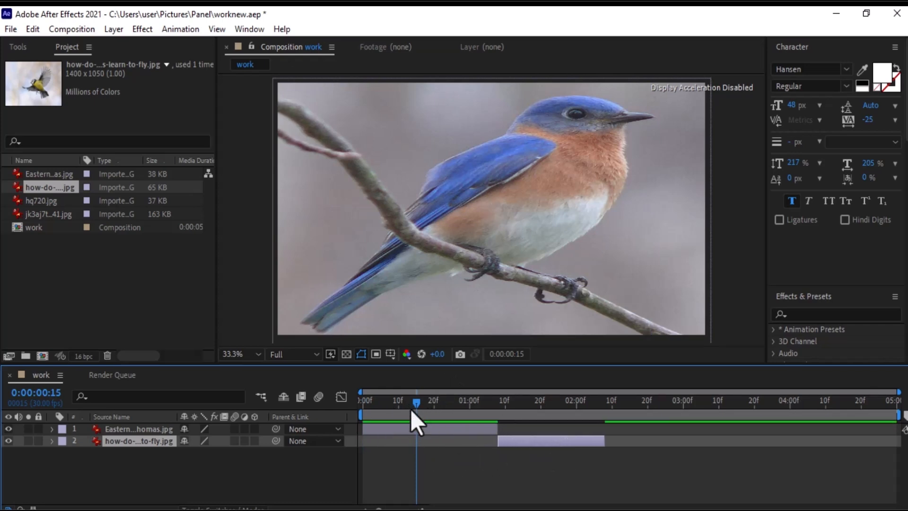
pyautogui.moveTo(464, 411); pyautogui.dragTo(530, 410)
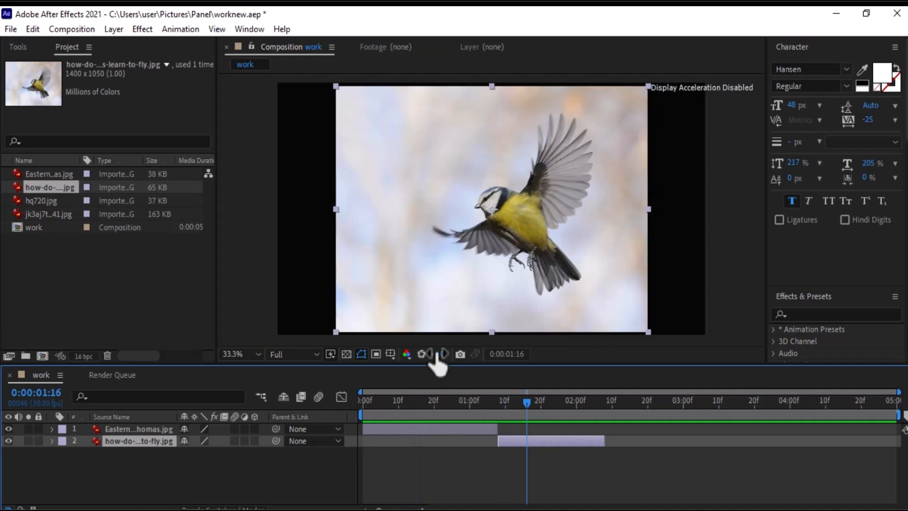
# Scale the how-do-birds-learn-to-fly.jpg layer up so it fills the composition frame.
pyautogui.moveTo(651, 336); pyautogui.dragTo(707, 351)
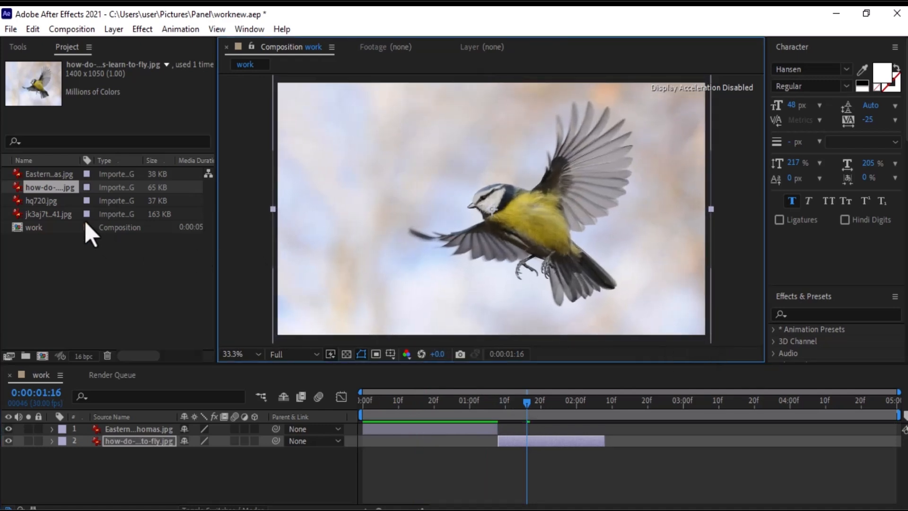
# Add jk3aj7togfo41.jpg to the composition and move its layer to start where the how-do-birds-learn-to-fly layer ends.
pyautogui.click(57, 207)
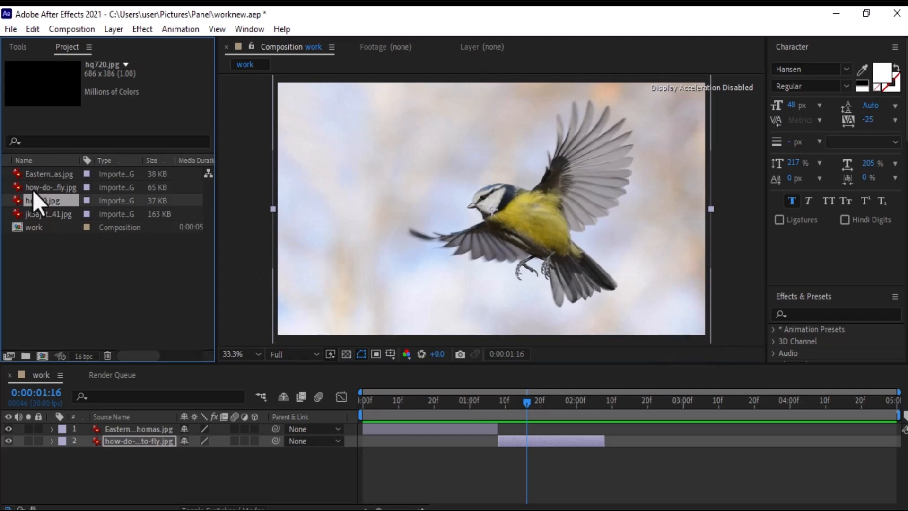
pyautogui.click(50, 216)
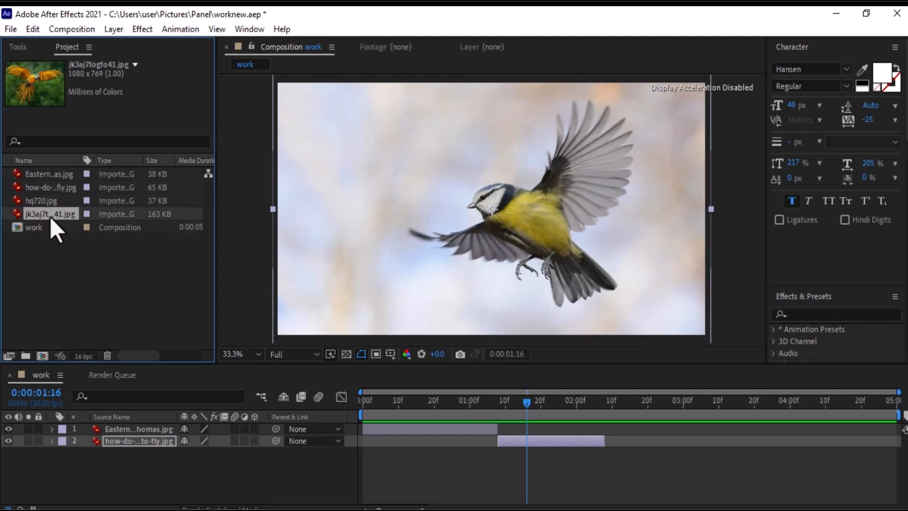
pyautogui.moveTo(47, 210); pyautogui.dragTo(67, 274)
pyautogui.moveTo(82, 482); pyautogui.dragTo(113, 479)
pyautogui.moveTo(430, 455); pyautogui.dragTo(668, 469)
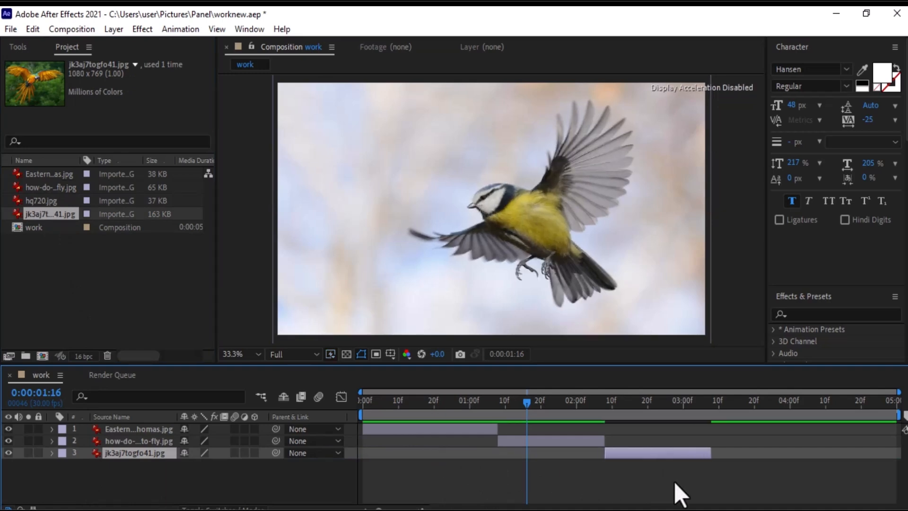
# Scale the parrot layer jk3aj7togfo41.jpg up so it fills the composition frame.
pyautogui.click(648, 402)
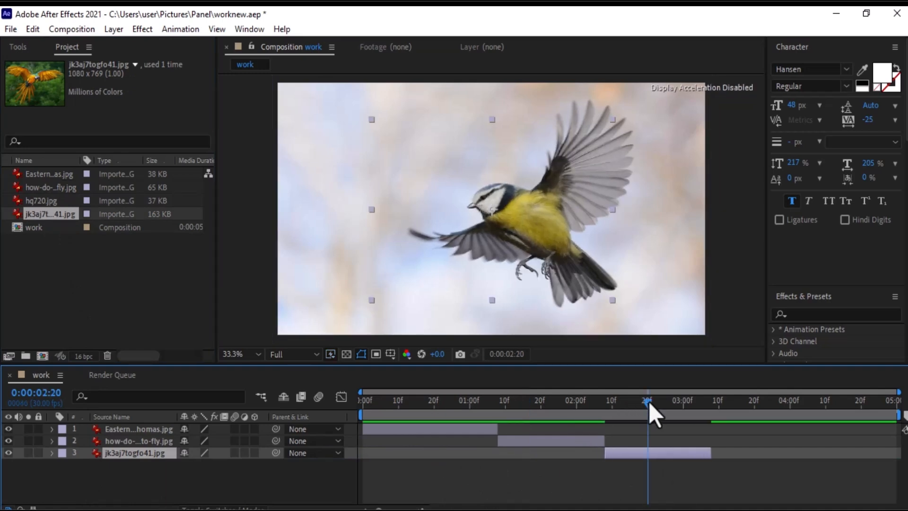
pyautogui.click(681, 406)
pyautogui.moveTo(679, 406); pyautogui.dragTo(665, 405)
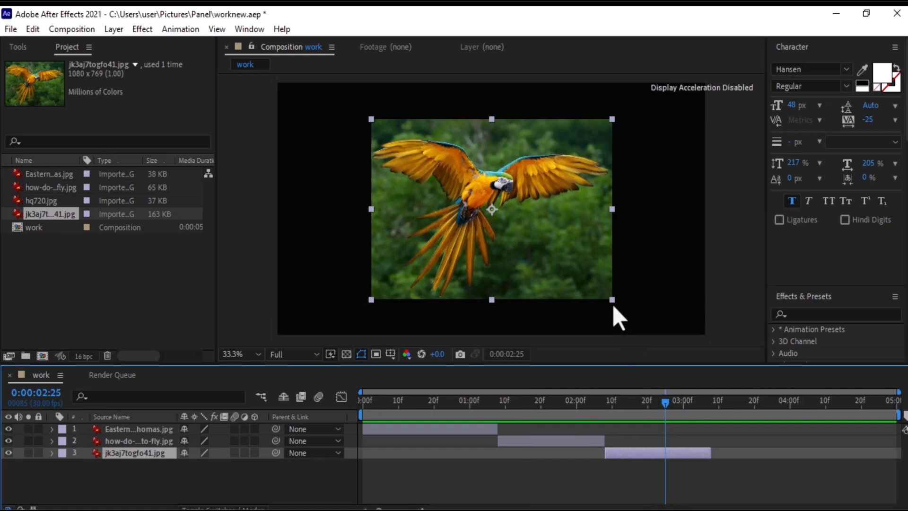
pyautogui.moveTo(613, 306); pyautogui.dragTo(712, 347)
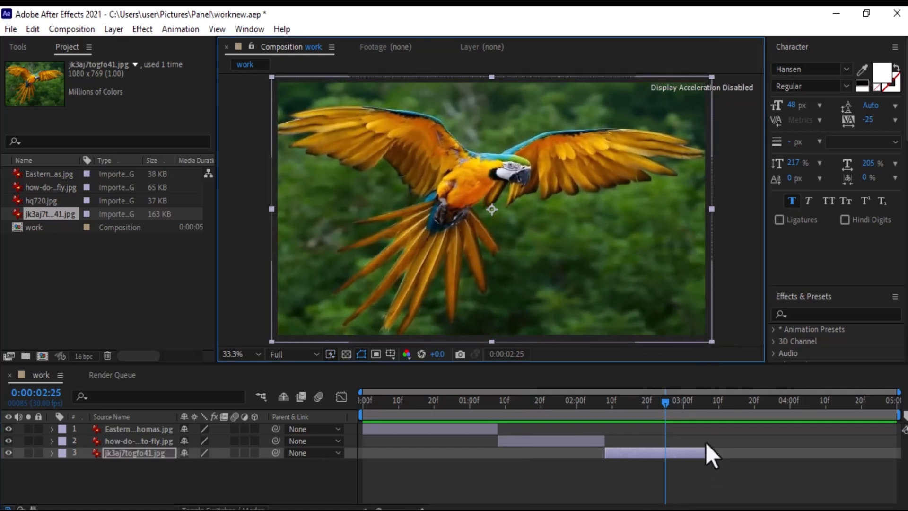
# Set the work area to end where the parrot layer ends and trim the composition to the work area.
pyautogui.moveTo(665, 404)
pyautogui.mouseDown()
pyautogui.moveTo(369, 399)
pyautogui.moveTo(674, 415)
pyautogui.mouseUp()
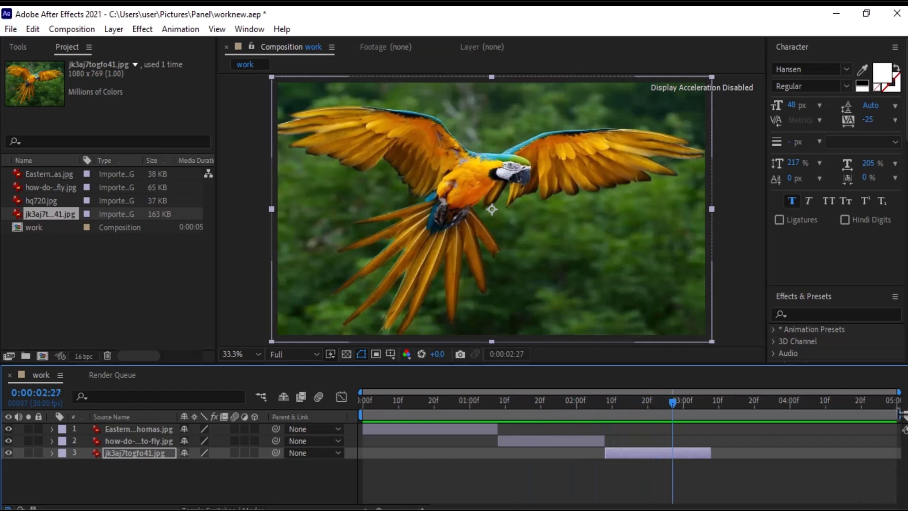
pyautogui.moveTo(901, 416); pyautogui.dragTo(715, 424)
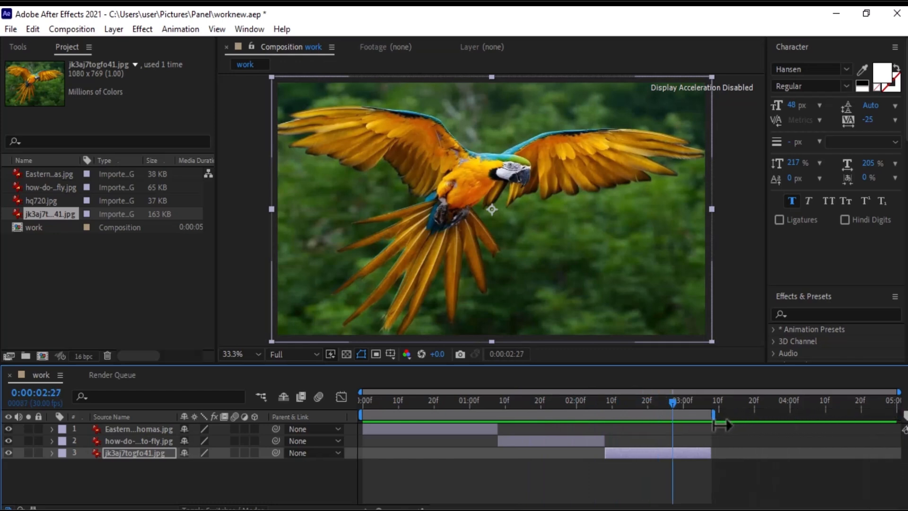
pyautogui.click(72, 28)
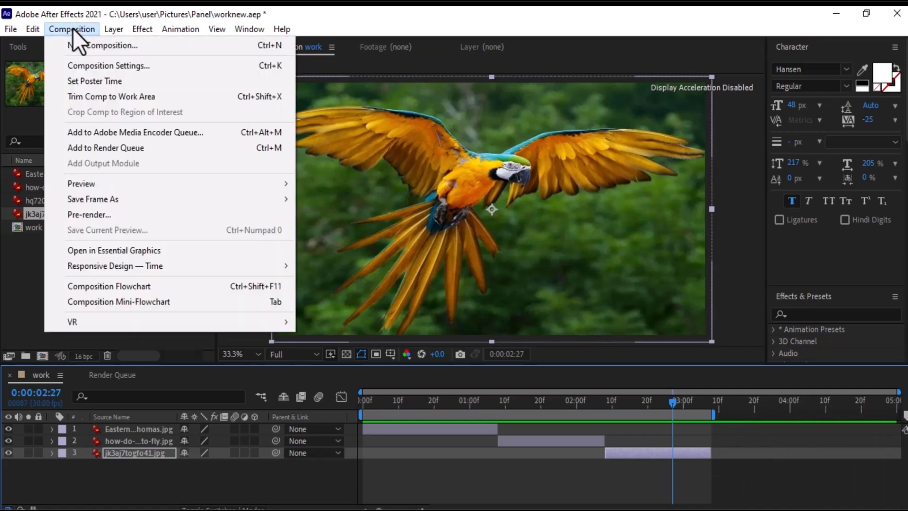
pyautogui.click(169, 97)
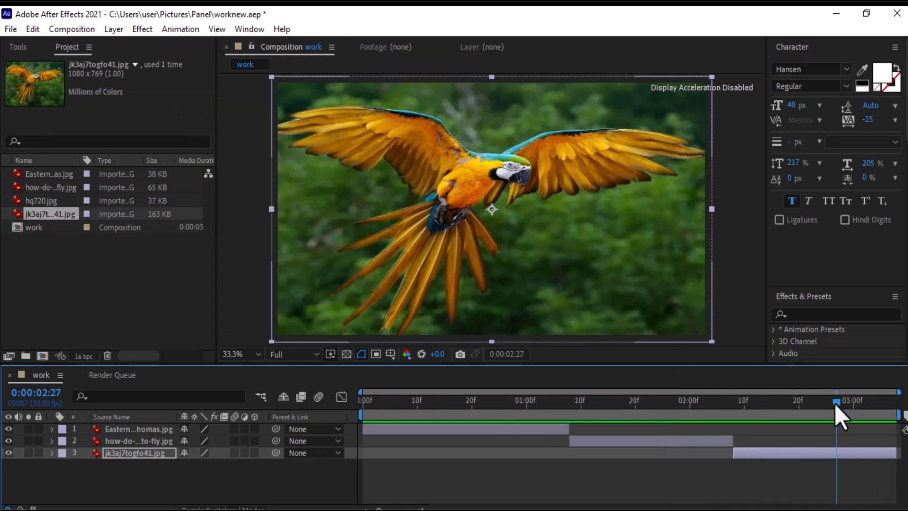
# Preview the composition from the beginning.
pyautogui.moveTo(834, 404); pyautogui.dragTo(361, 398)
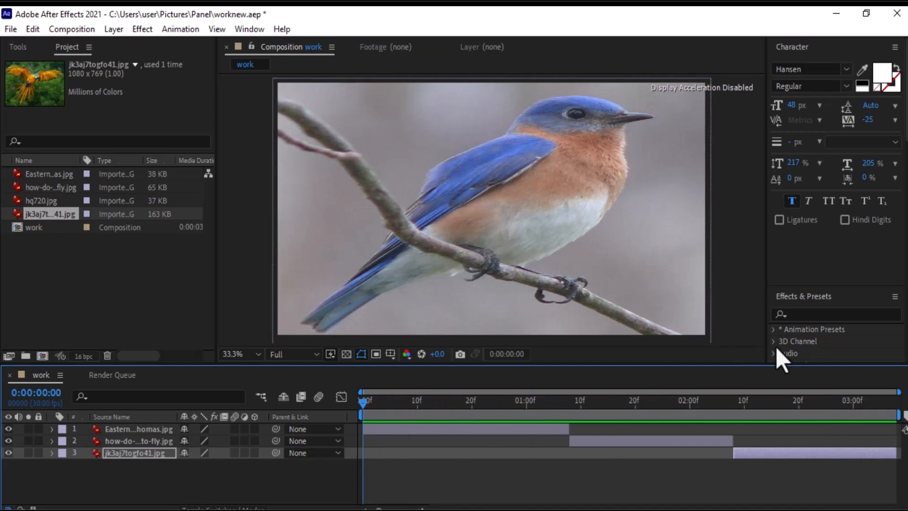
pyautogui.scroll(-15, 906, 152)
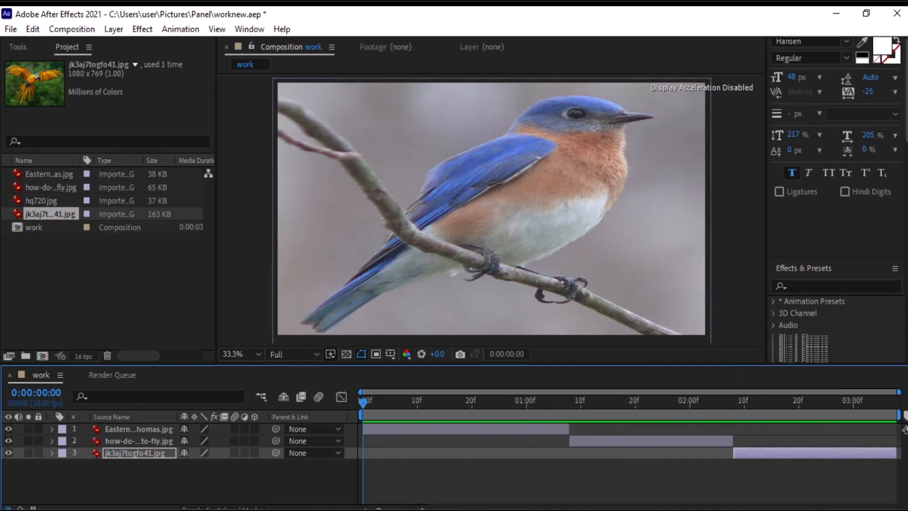
pyautogui.scroll(-1, 906, 152)
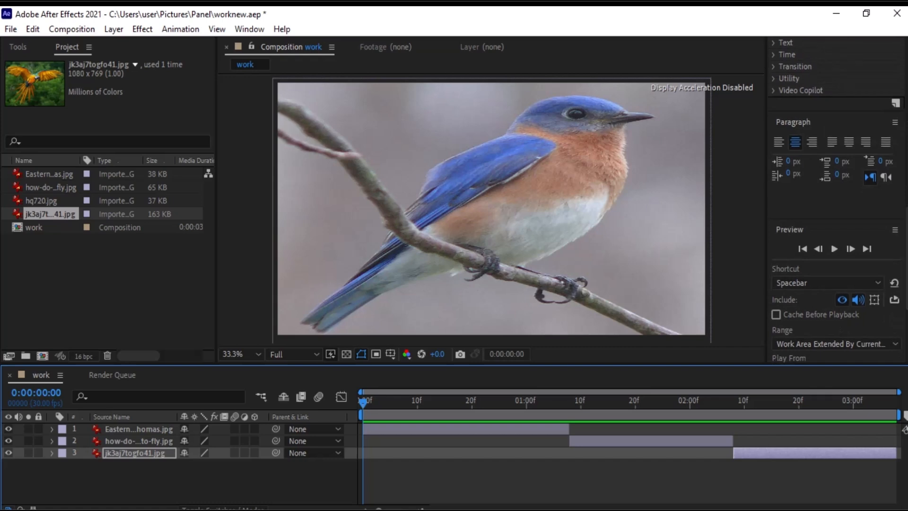
pyautogui.click(834, 248)
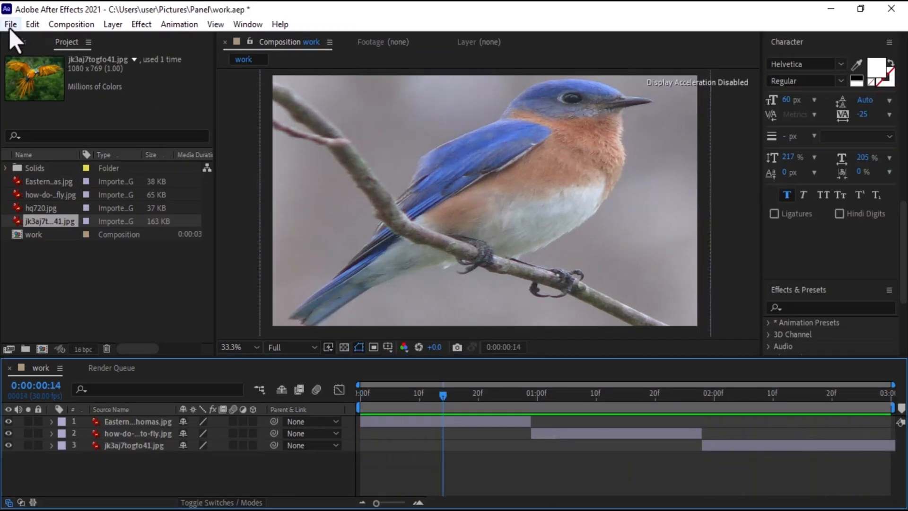
# Add the work composition to the render queue and confirm its render settings with Best quality.
pyautogui.click(9, 26)
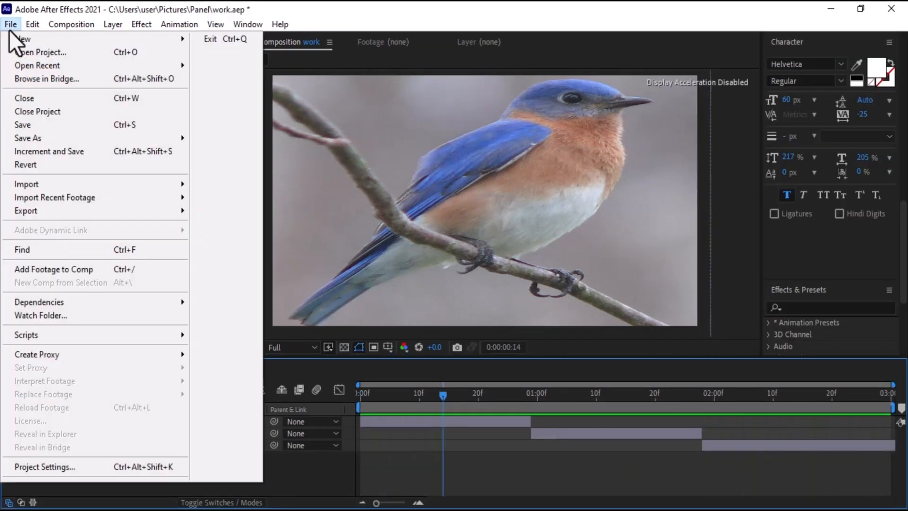
pyautogui.moveTo(111, 213)
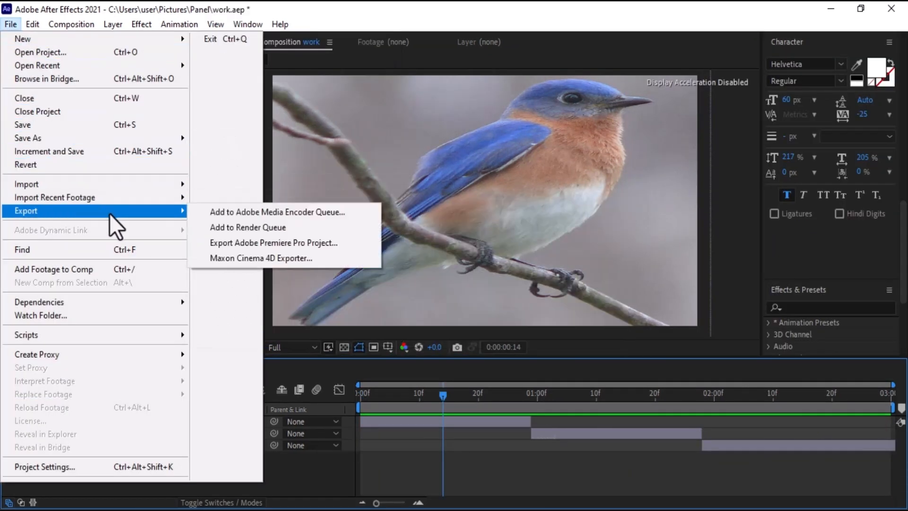
pyautogui.click(241, 227)
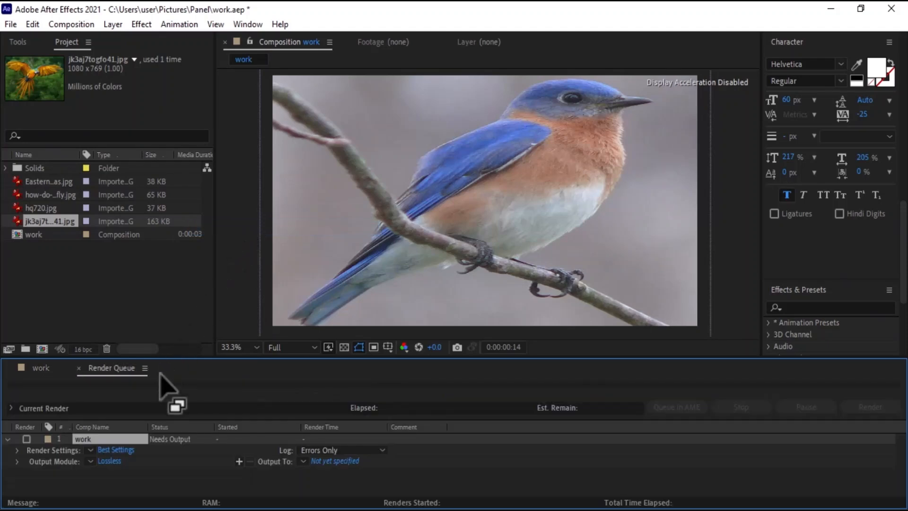
pyautogui.click(130, 450)
pyautogui.click(366, 113)
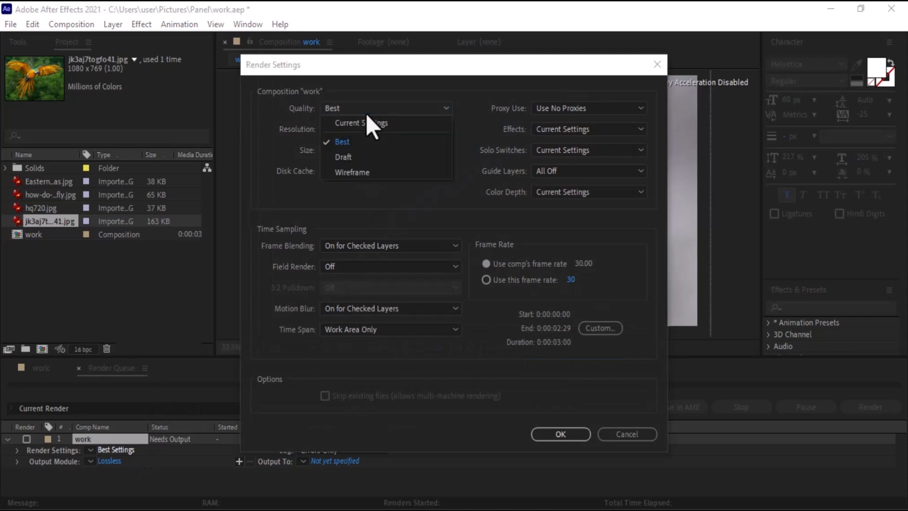
pyautogui.click(367, 113)
pyautogui.click(549, 432)
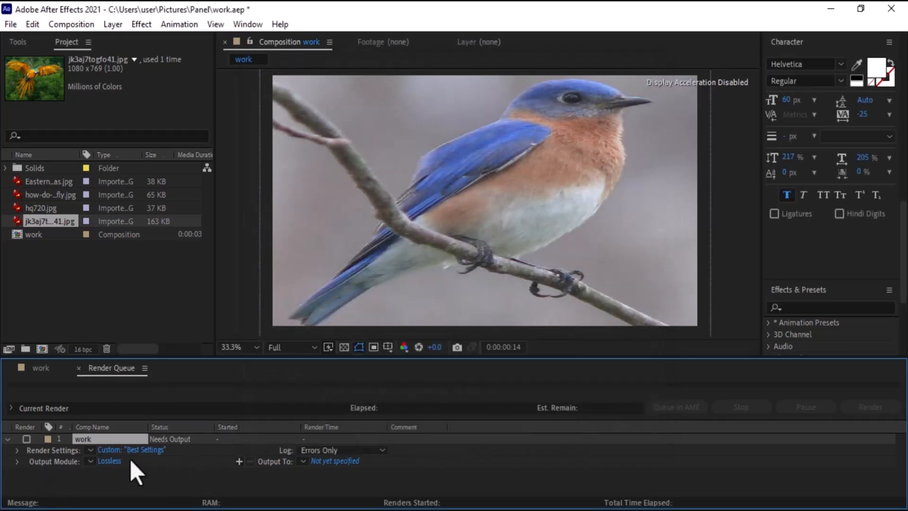
# Set the output module format to Voukoder with audio output left on Auto.
pyautogui.click(108, 463)
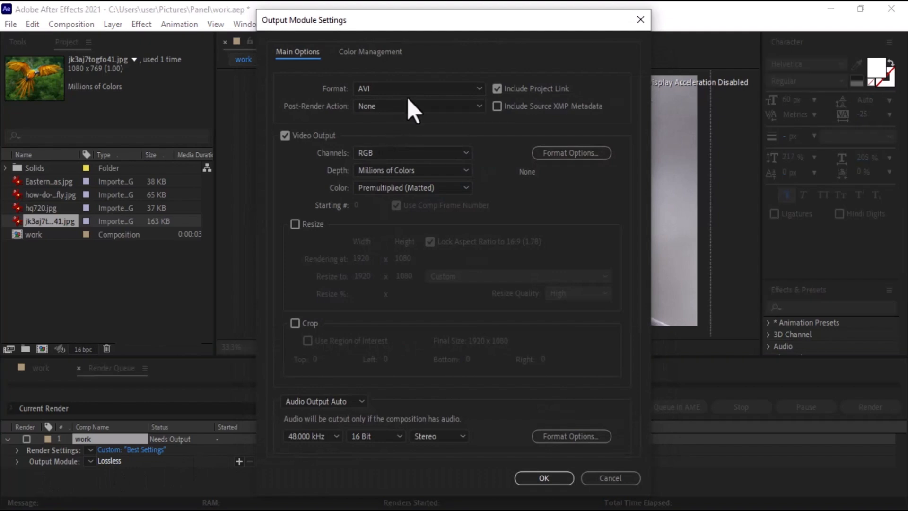
pyautogui.click(442, 88)
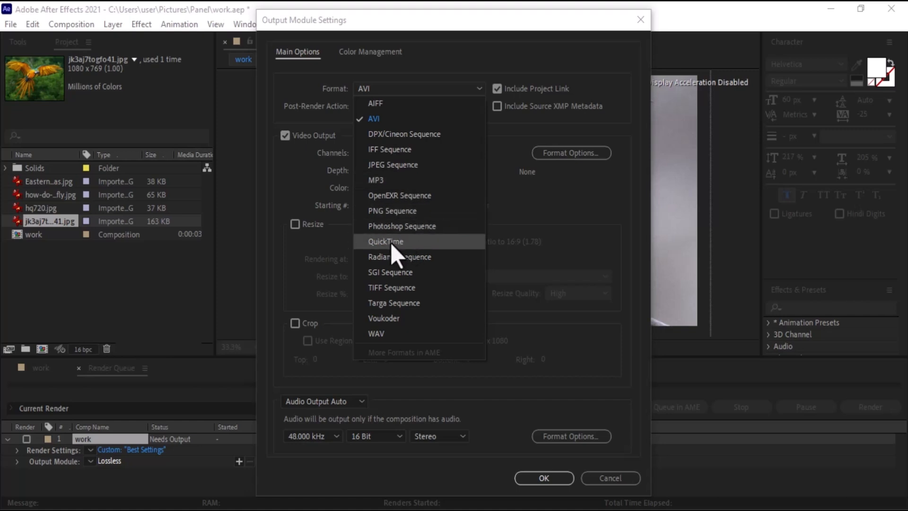
pyautogui.click(390, 322)
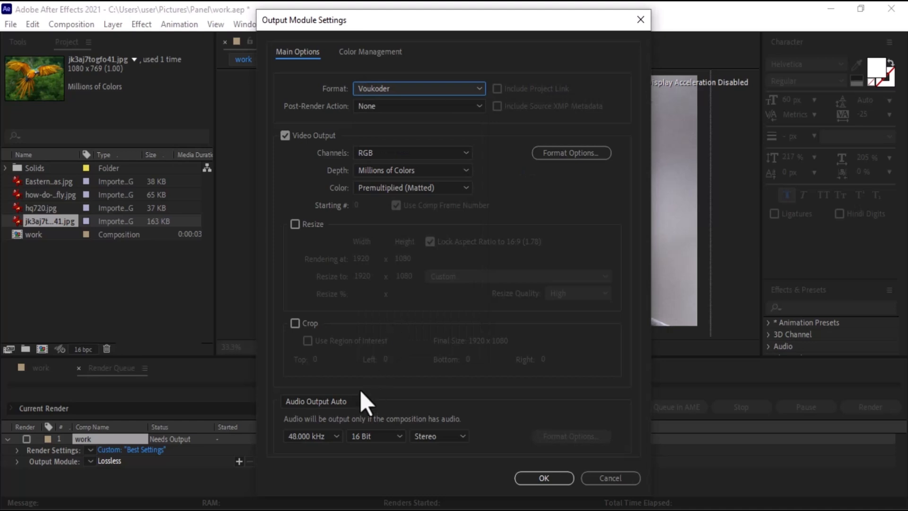
pyautogui.click(347, 402)
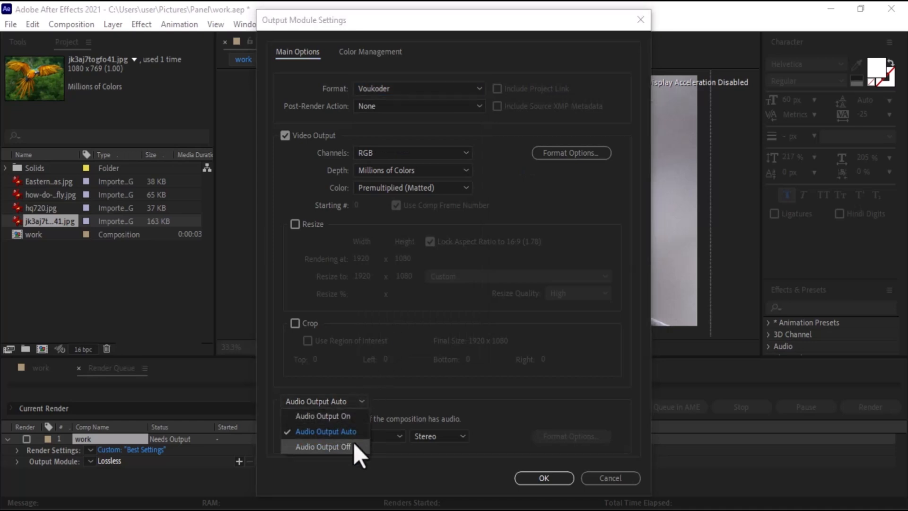
pyautogui.click(395, 393)
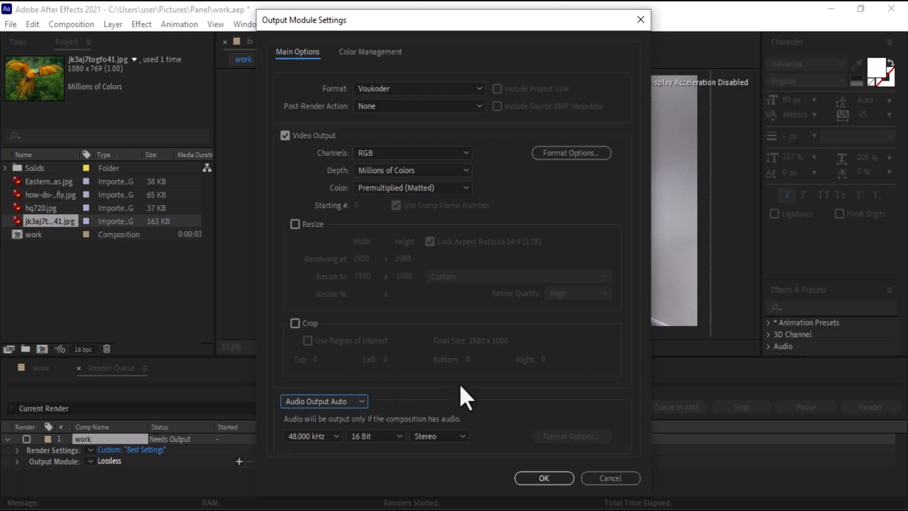
pyautogui.click(534, 476)
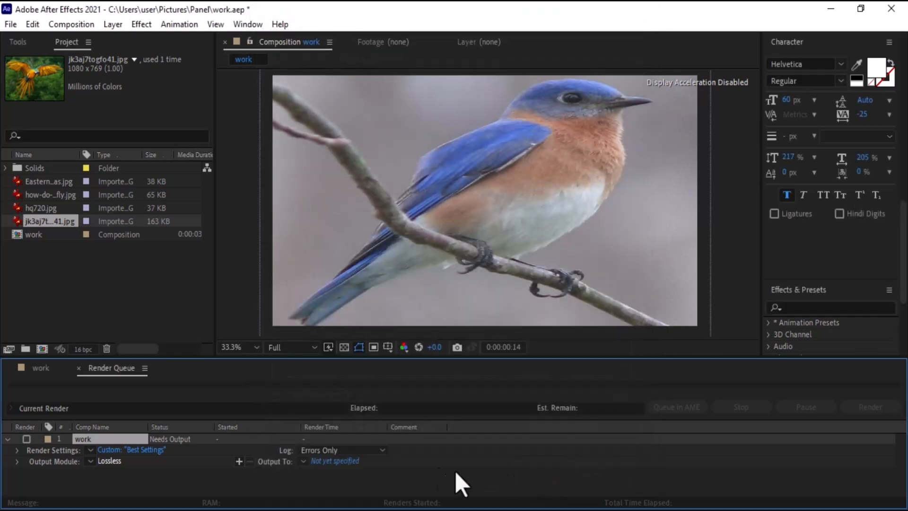
# Set the output file to work.mp4 in the Panel folder and render the composition.
pyautogui.click(335, 461)
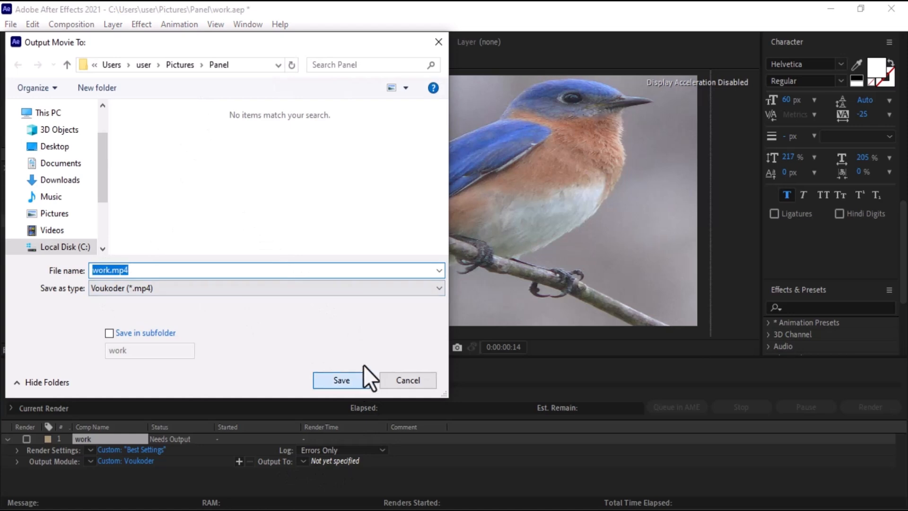
pyautogui.click(357, 376)
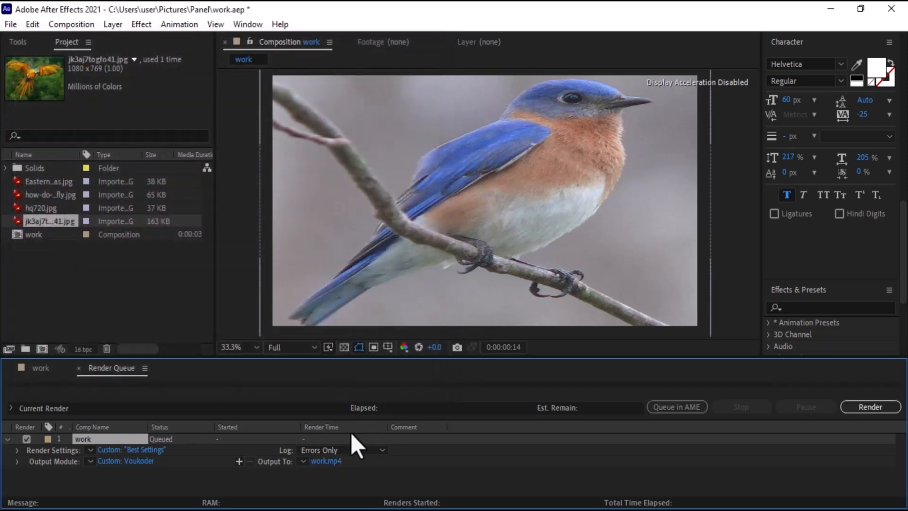
pyautogui.click(860, 405)
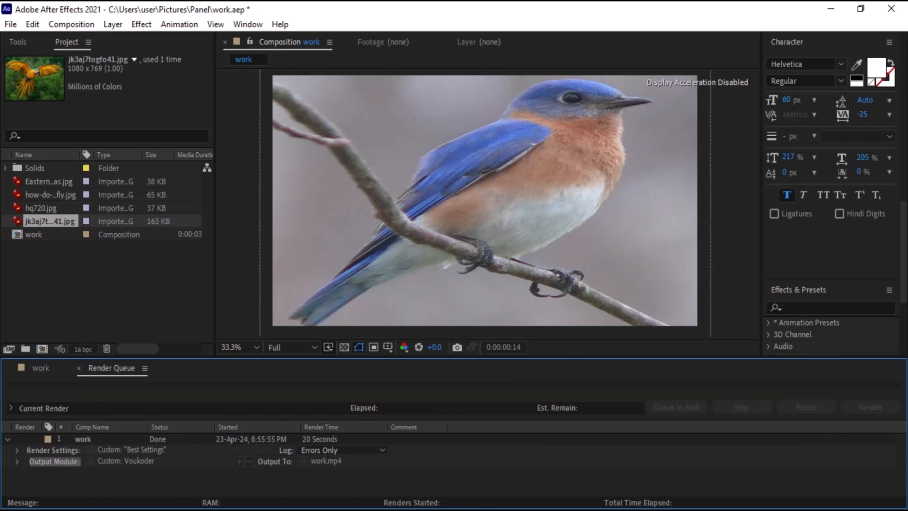
# Open the rendered work.mp4 from the Panel folder and play it in the video player.
pyautogui.click(430, 509)
pyautogui.click(241, 466)
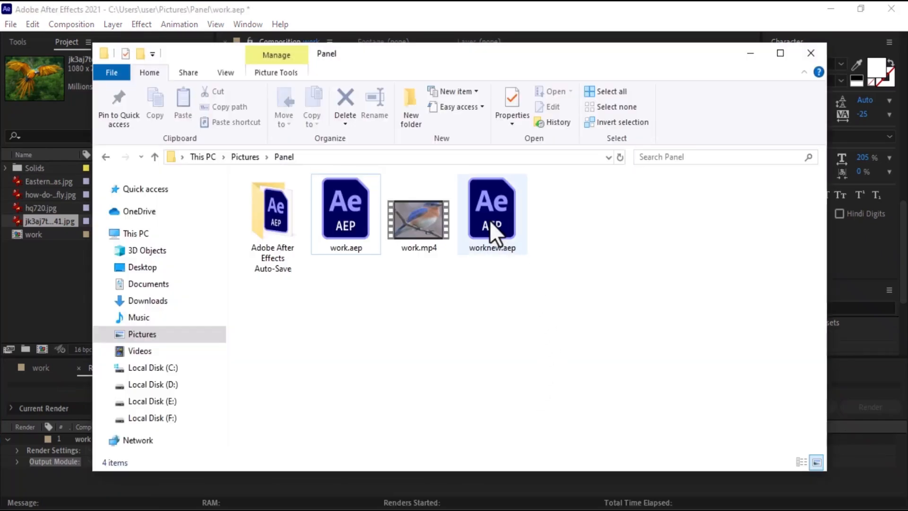
pyautogui.doubleClick(417, 217)
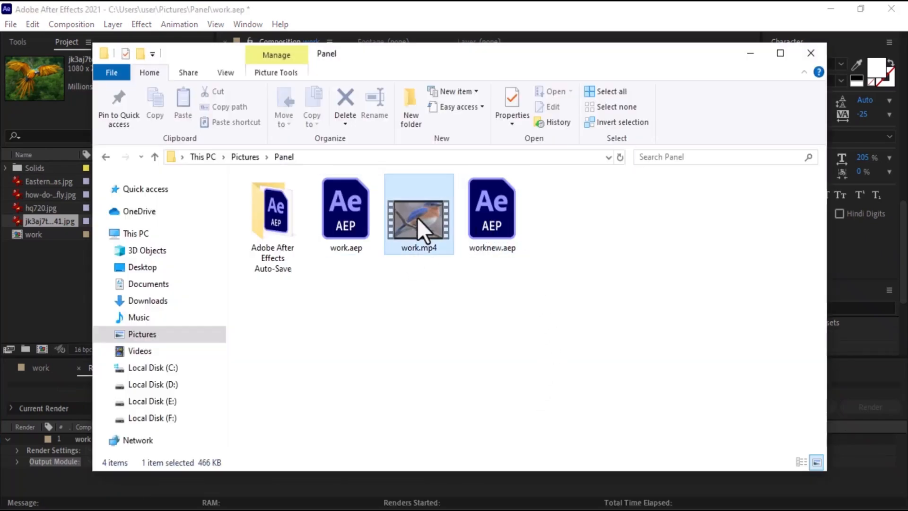
pyautogui.click(827, 9)
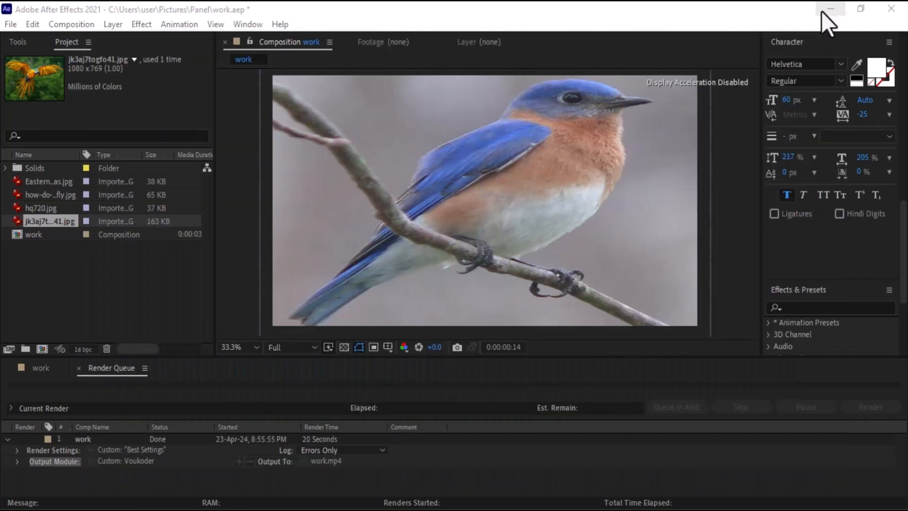
pyautogui.click(822, 12)
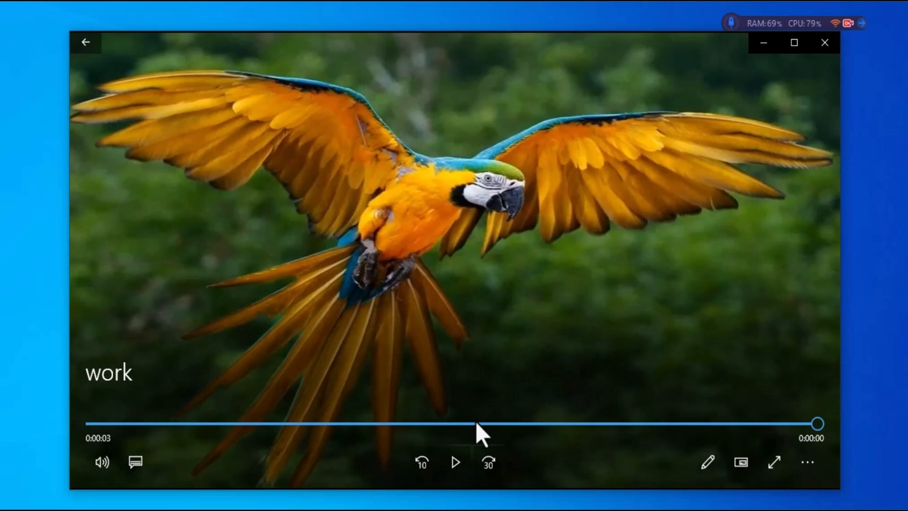
pyautogui.click(454, 463)
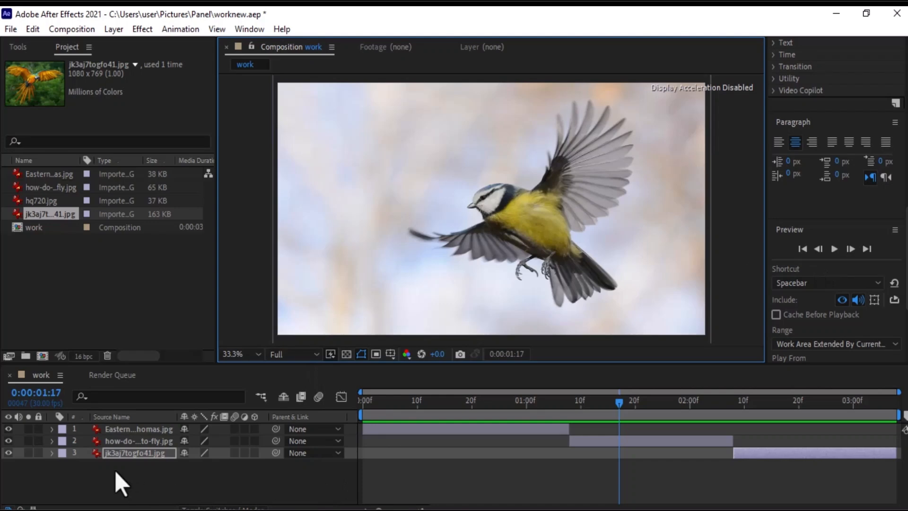
# Select all three image layers in the timeline and delete them.
pyautogui.click(134, 432)
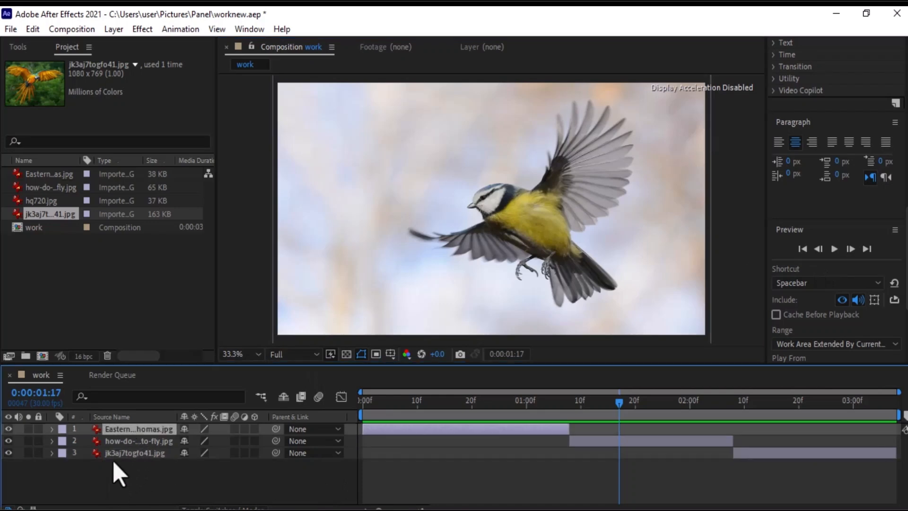
pyautogui.click(112, 460)
pyautogui.click(117, 444)
pyautogui.moveTo(158, 462); pyautogui.dragTo(180, 435)
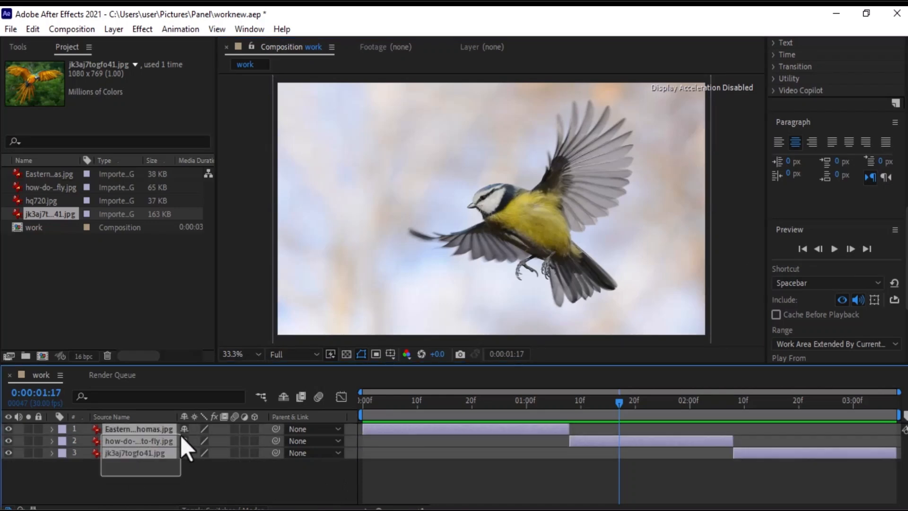
pyautogui.press('Delete')
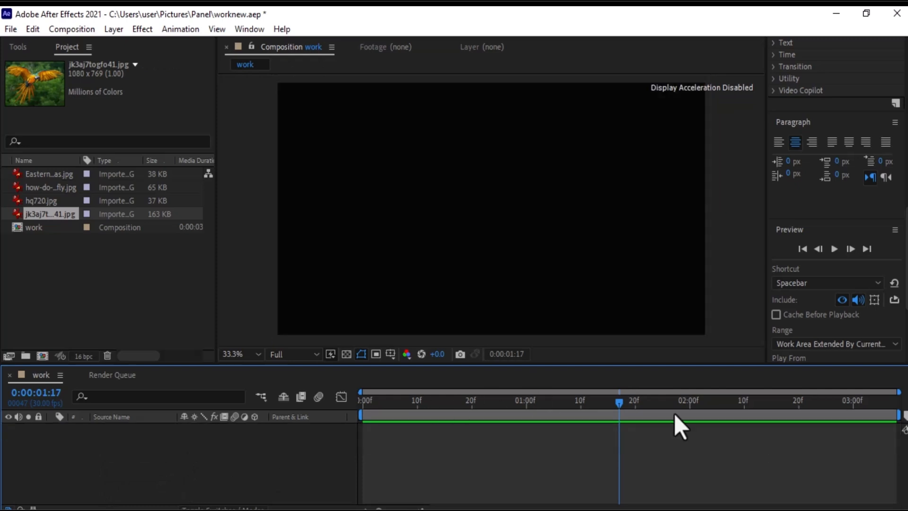
# Move the time indicator to the start and create a new text layer.
pyautogui.moveTo(609, 402); pyautogui.dragTo(349, 403)
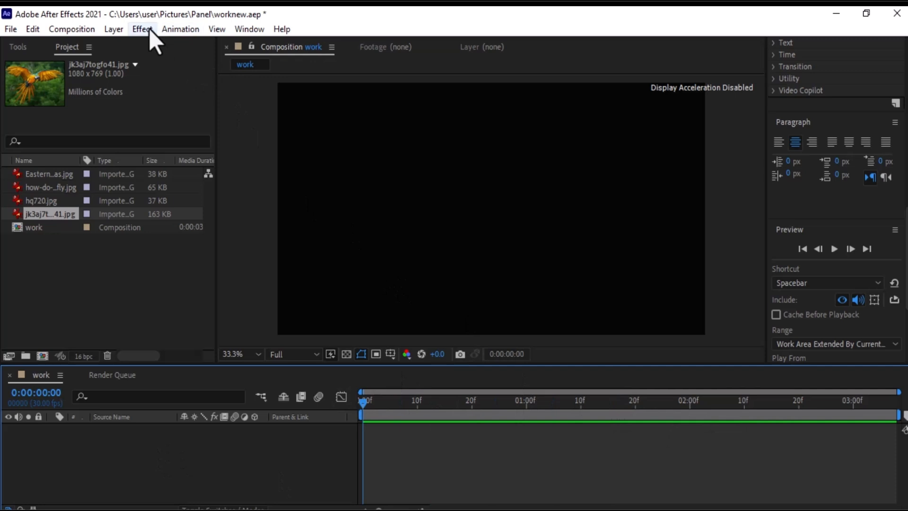
pyautogui.click(113, 29)
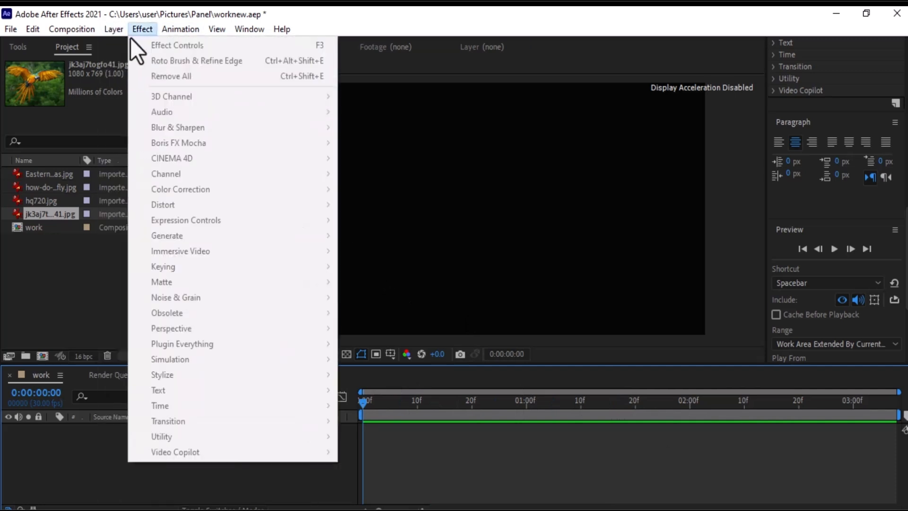
pyautogui.moveTo(190, 44)
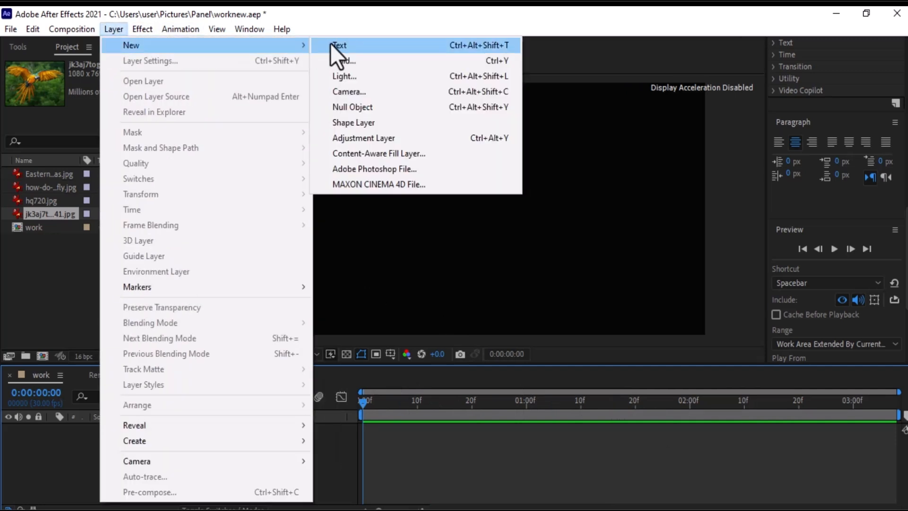
pyautogui.click(330, 43)
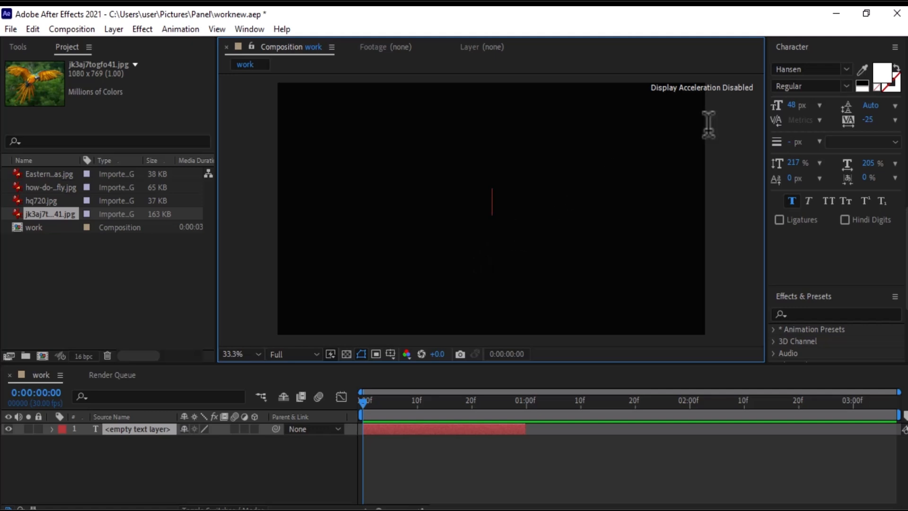
# Paste AFTER EFFECTS as the text of the new layer, keeping the Hansen font.
pyautogui.click(847, 70)
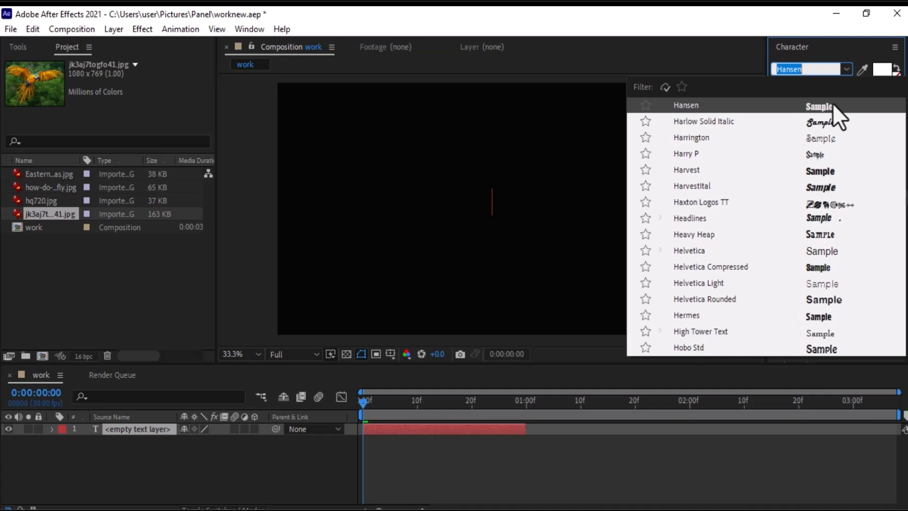
pyautogui.click(845, 71)
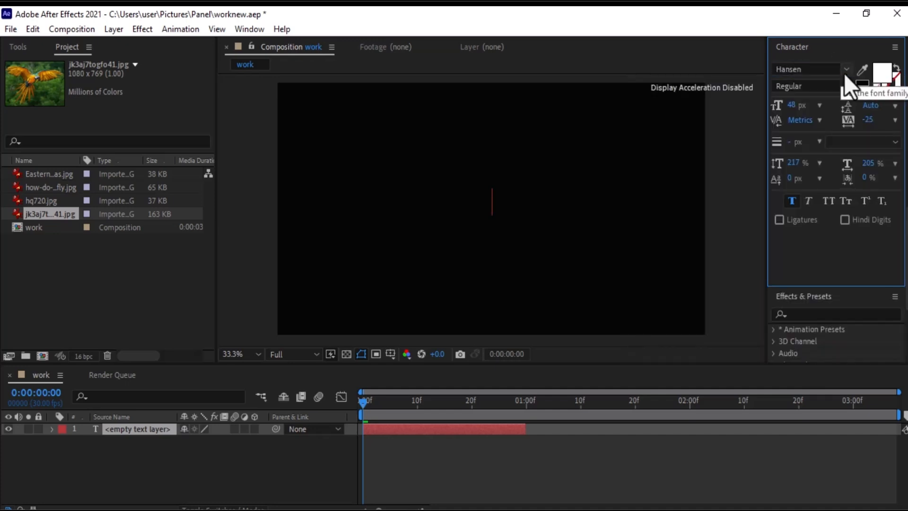
pyautogui.click(883, 75)
pyautogui.press('Return')
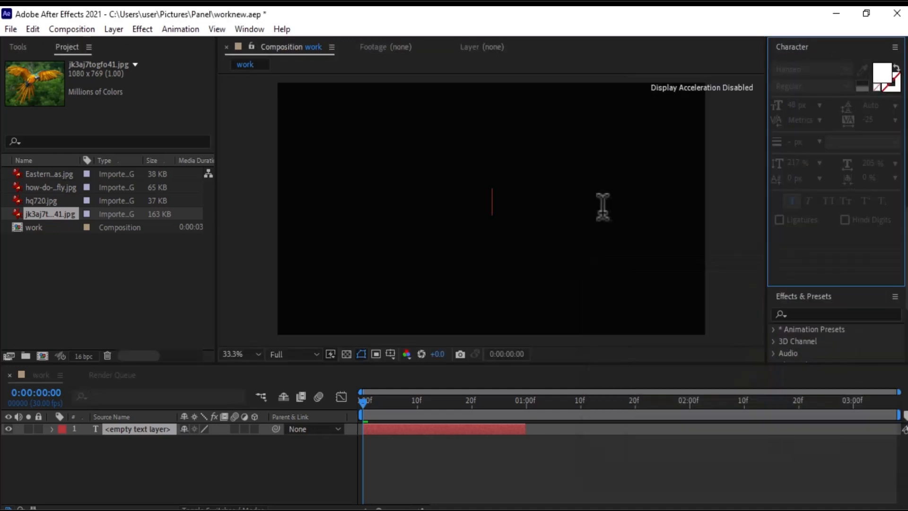
pyautogui.write('AFTER EFFECTS')
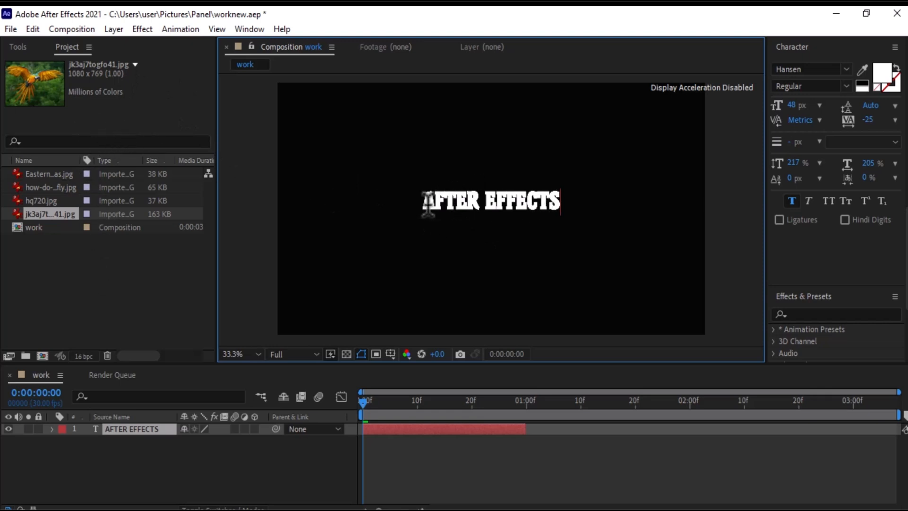
# Switch to the Selection tool, nudge the AFTER EFFECTS text into place and scale it up.
pyautogui.click(18, 47)
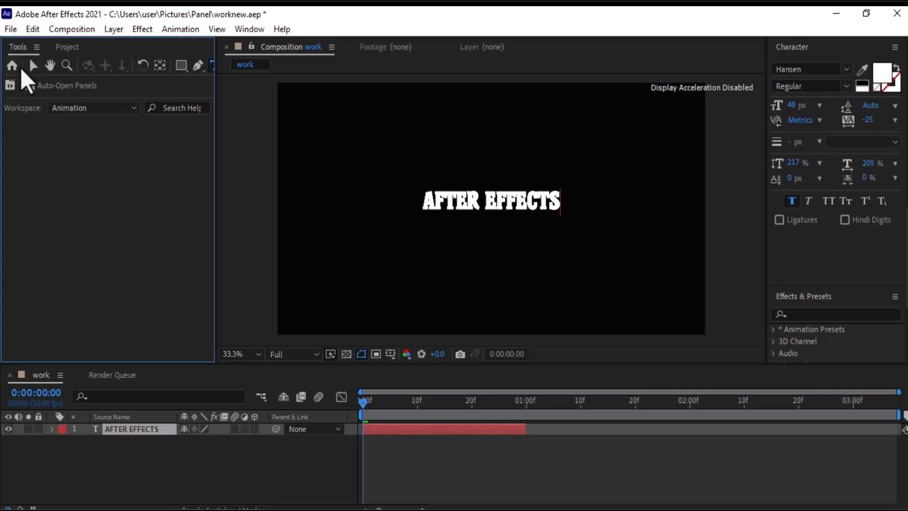
pyautogui.click(33, 65)
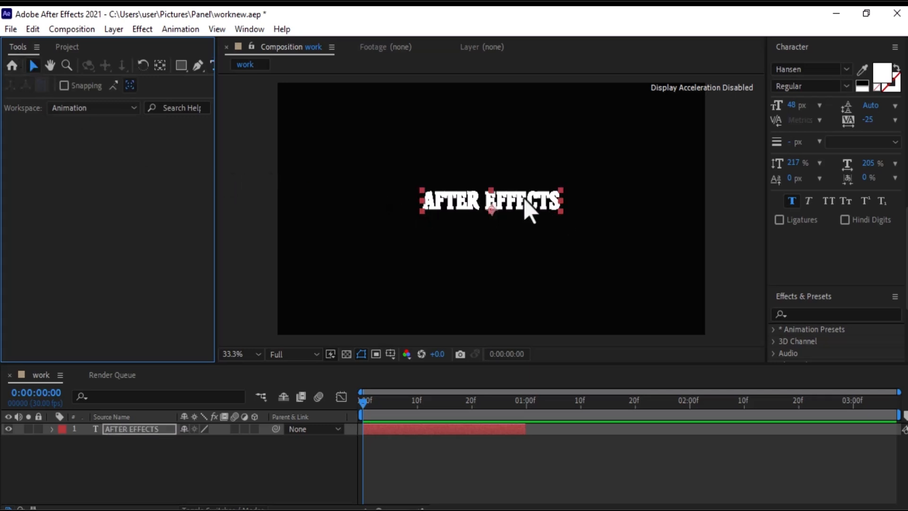
pyautogui.click(50, 66)
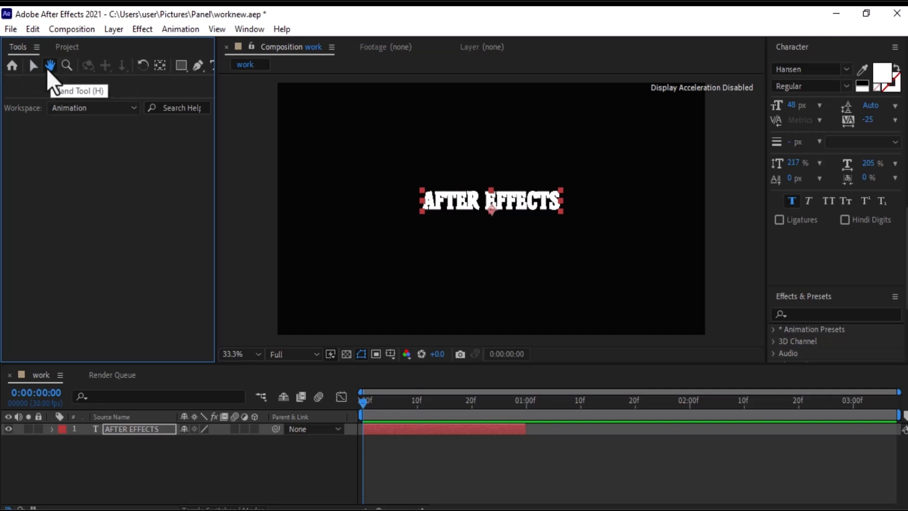
pyautogui.moveTo(499, 198); pyautogui.dragTo(485, 163)
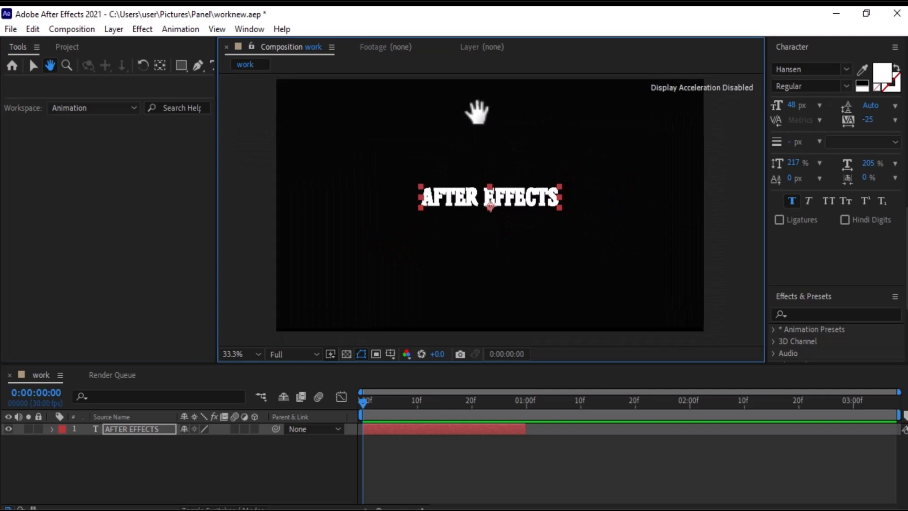
pyautogui.click(33, 66)
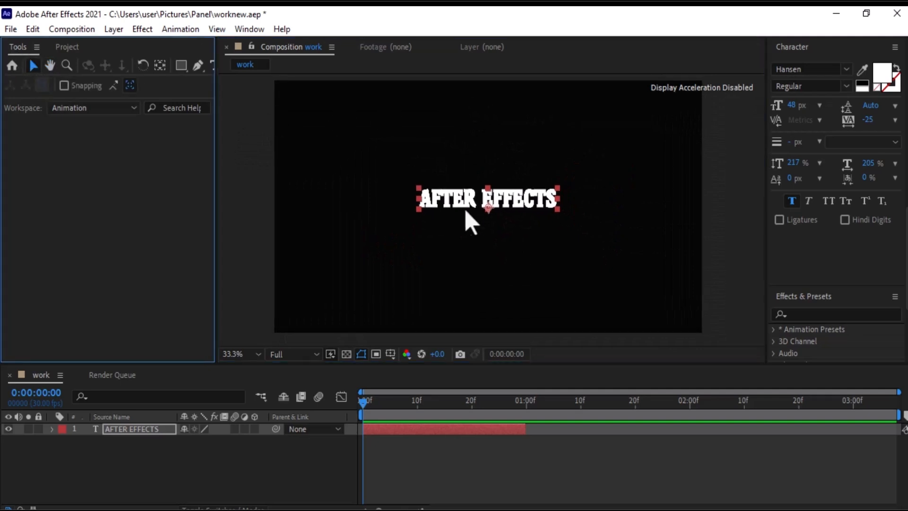
pyautogui.moveTo(530, 200)
pyautogui.mouseDown()
pyautogui.moveTo(643, 208)
pyautogui.moveTo(462, 186)
pyautogui.moveTo(532, 205)
pyautogui.mouseUp()
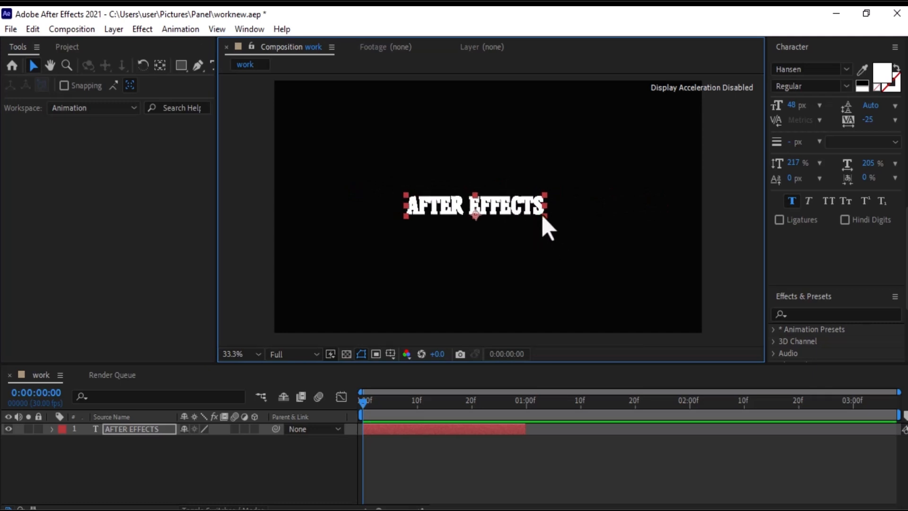
pyautogui.moveTo(543, 218); pyautogui.dragTo(580, 221)
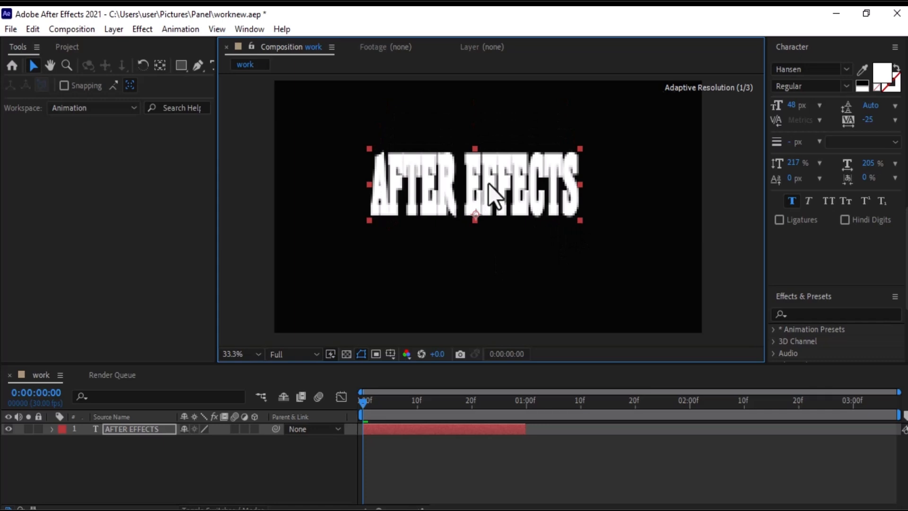
# Change the AFTER EFFECTS text font to Helvetica.
pyautogui.click(846, 70)
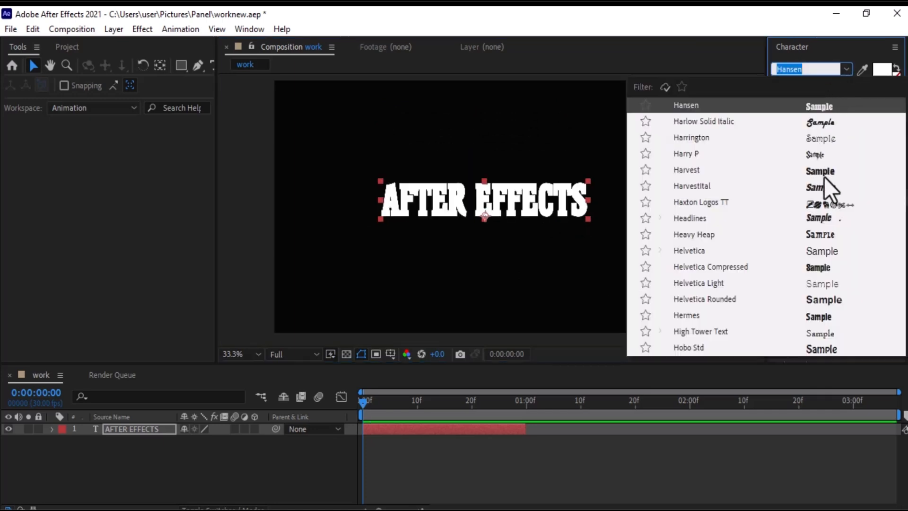
pyautogui.click(824, 250)
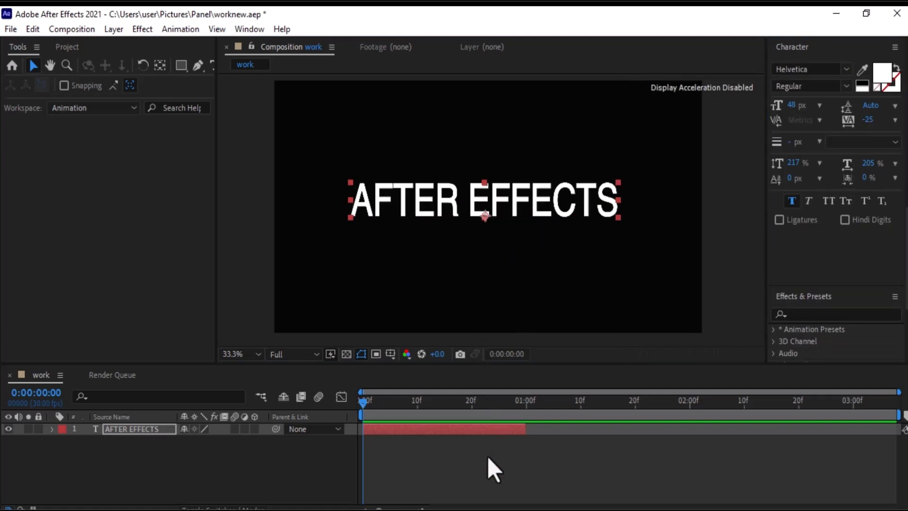
# Create another new text layer reading INTERFACE.
pyautogui.click(117, 32)
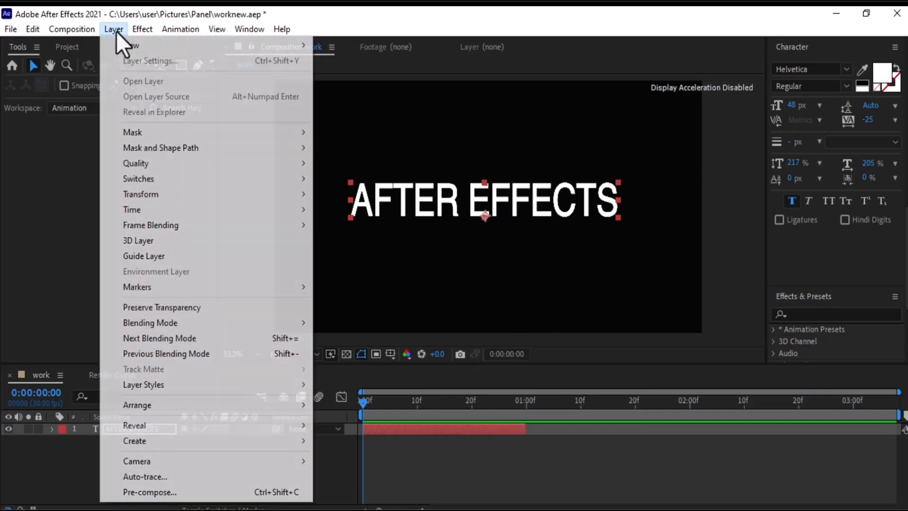
pyautogui.moveTo(121, 43)
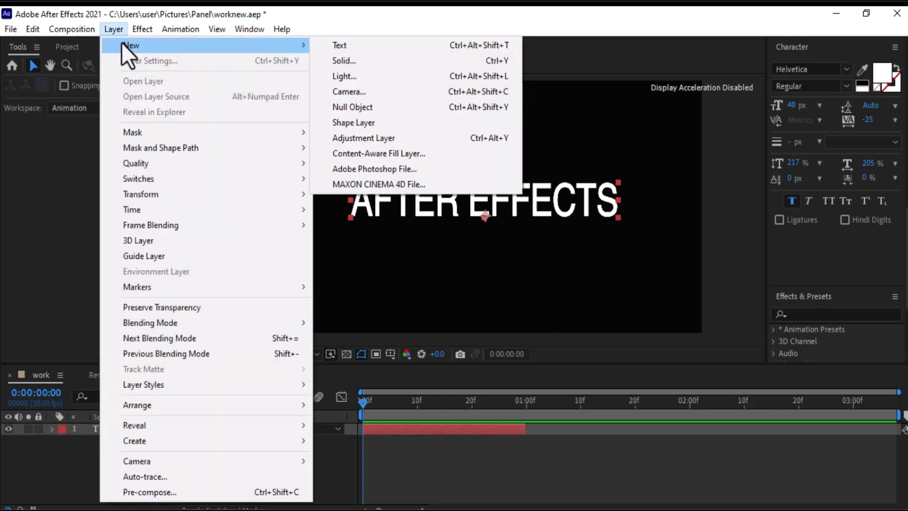
pyautogui.click(386, 50)
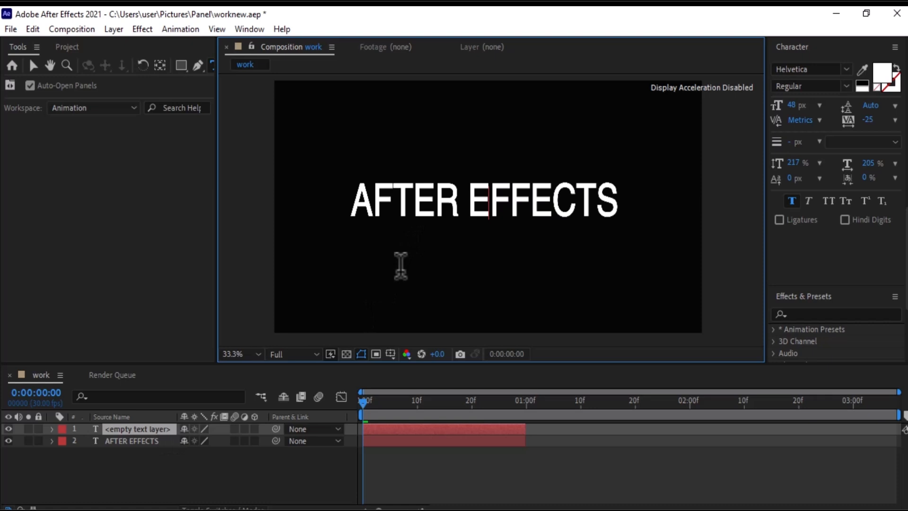
pyautogui.write('INTERFACE')
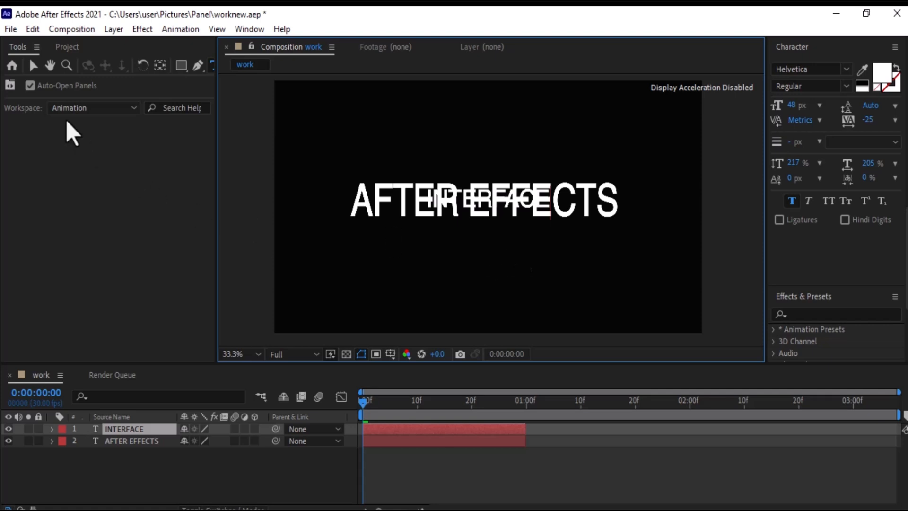
# Move the INTERFACE text below AFTER EFFECTS and shift its layer to start at 1 second.
pyautogui.click(32, 66)
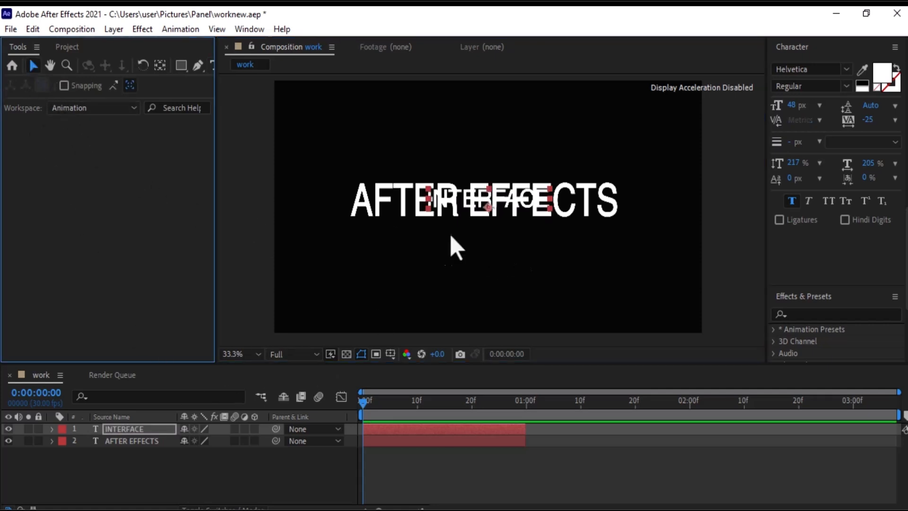
pyautogui.moveTo(474, 199); pyautogui.dragTo(473, 248)
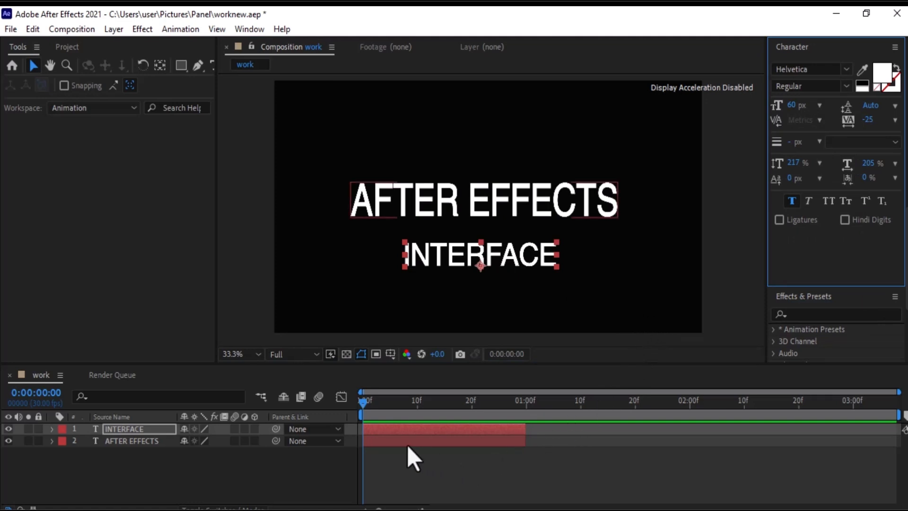
pyautogui.moveTo(407, 445); pyautogui.dragTo(556, 432)
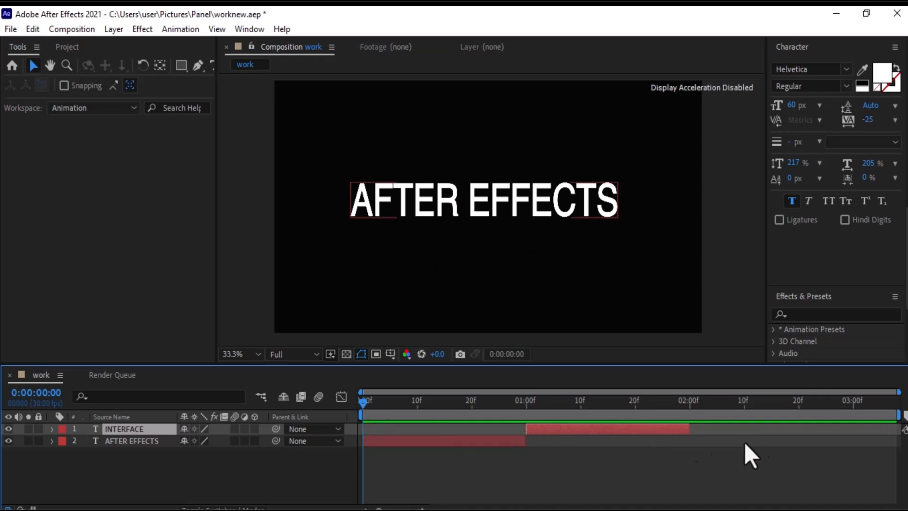
# Set the work area end to 2 seconds and trim the composition to the work area.
pyautogui.moveTo(900, 414); pyautogui.dragTo(691, 412)
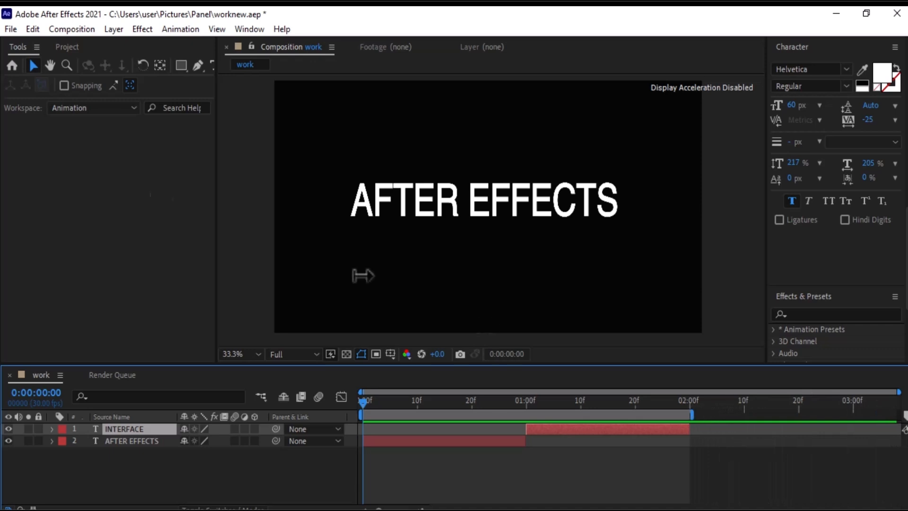
pyautogui.click(75, 31)
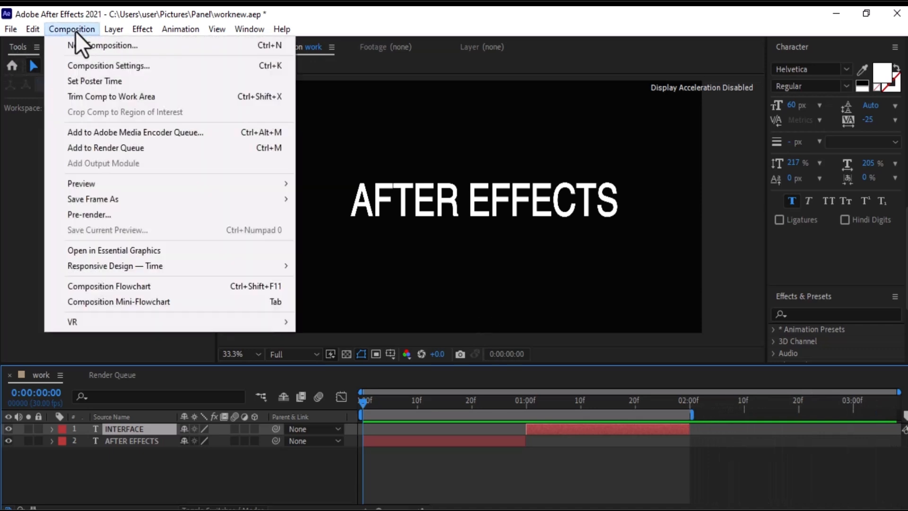
pyautogui.click(100, 98)
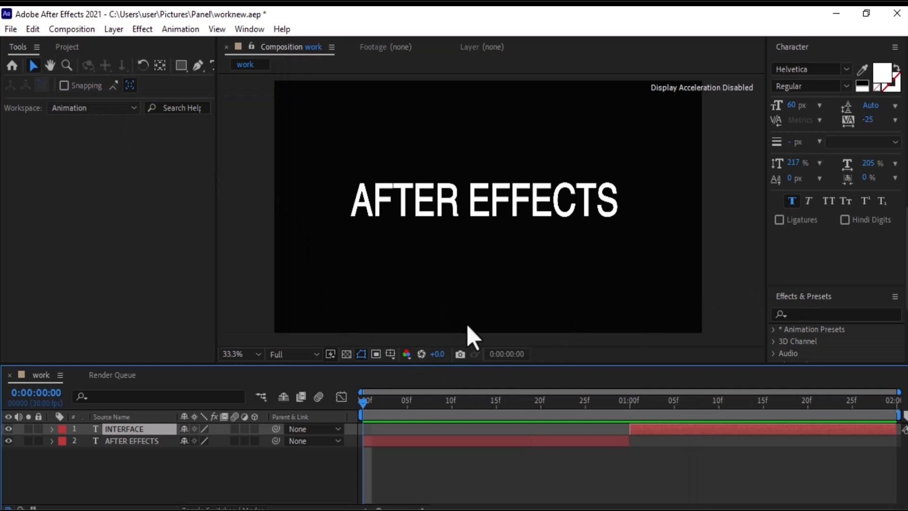
# Preview the composition, then slide the INTERFACE layer back to start at the beginning.
pyautogui.press('space')
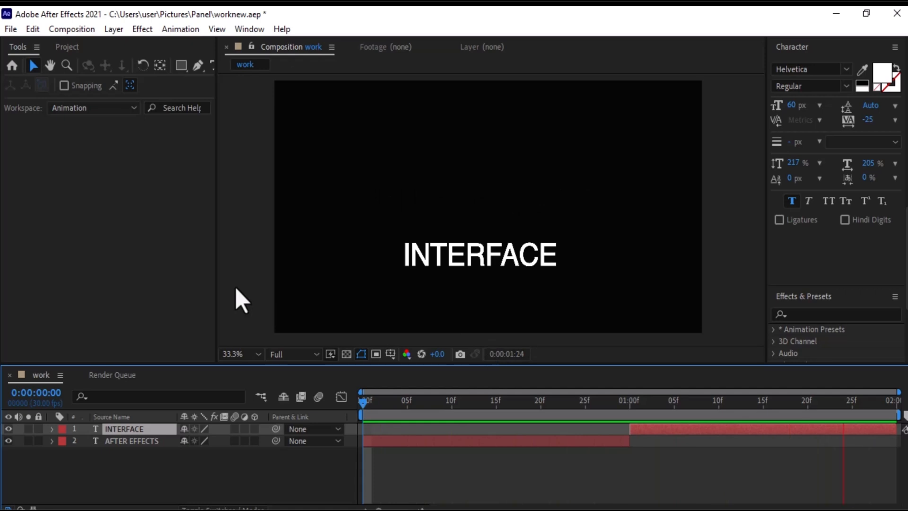
pyautogui.press('space')
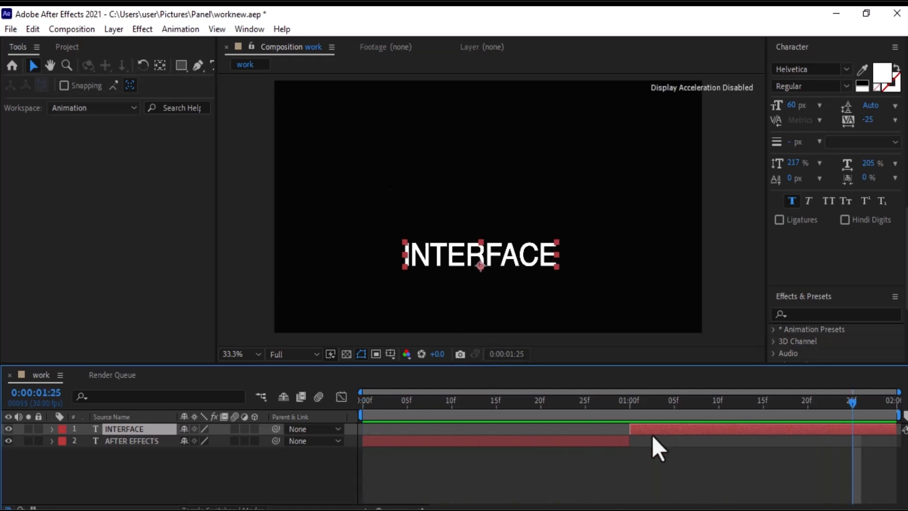
pyautogui.moveTo(658, 430); pyautogui.dragTo(388, 431)
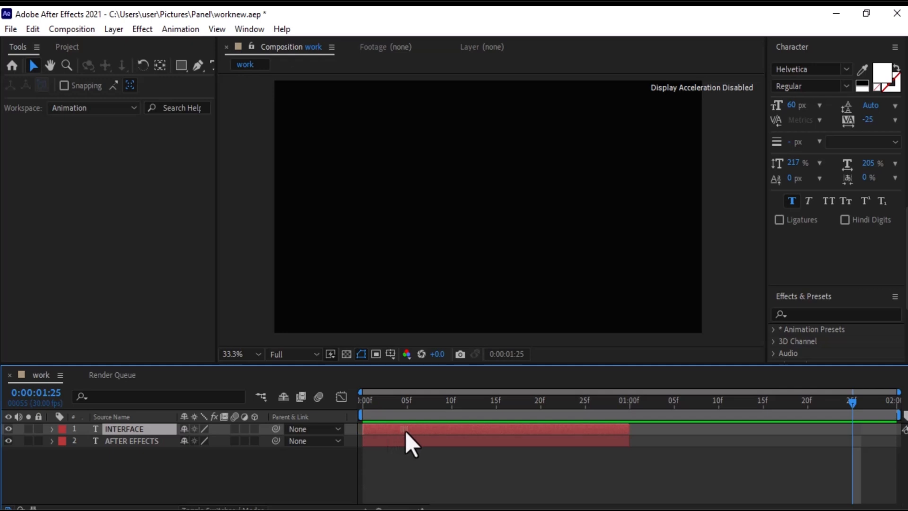
# Add a new full-size solid layer with the color #083546.
pyautogui.click(401, 405)
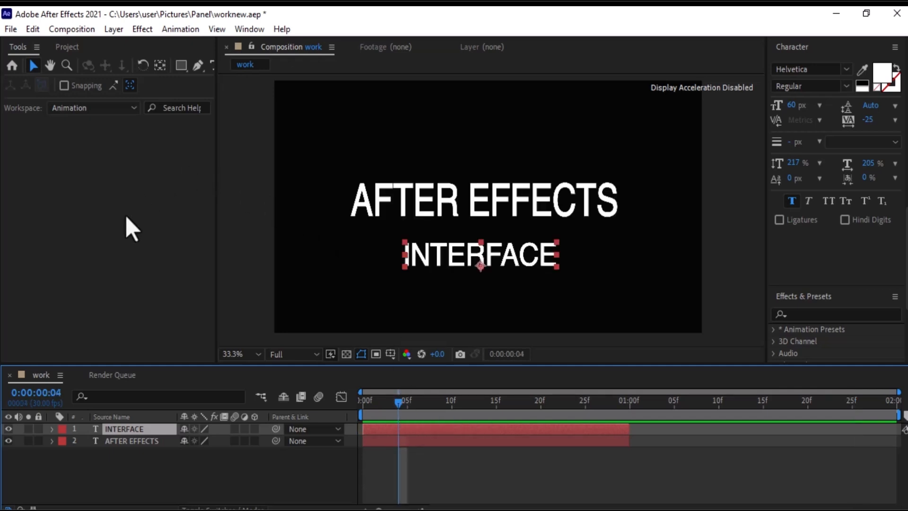
pyautogui.click(117, 28)
pyautogui.moveTo(121, 43)
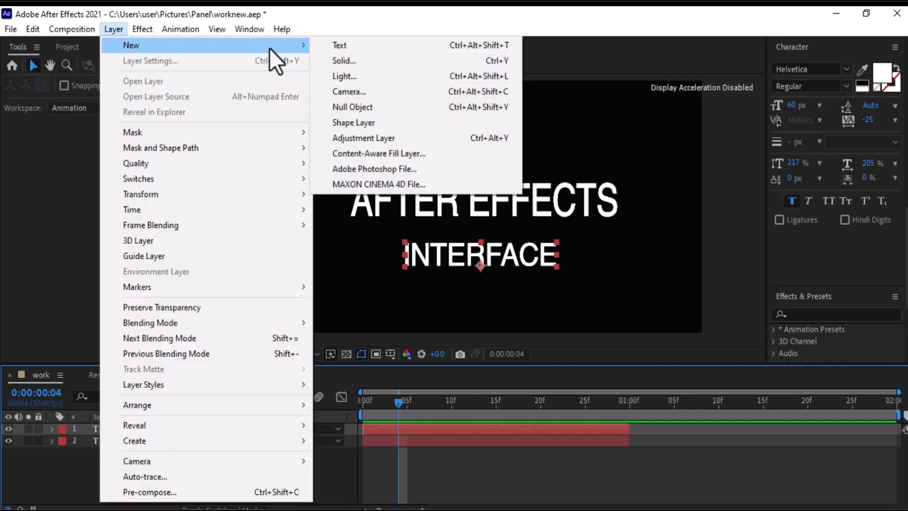
pyautogui.click(365, 59)
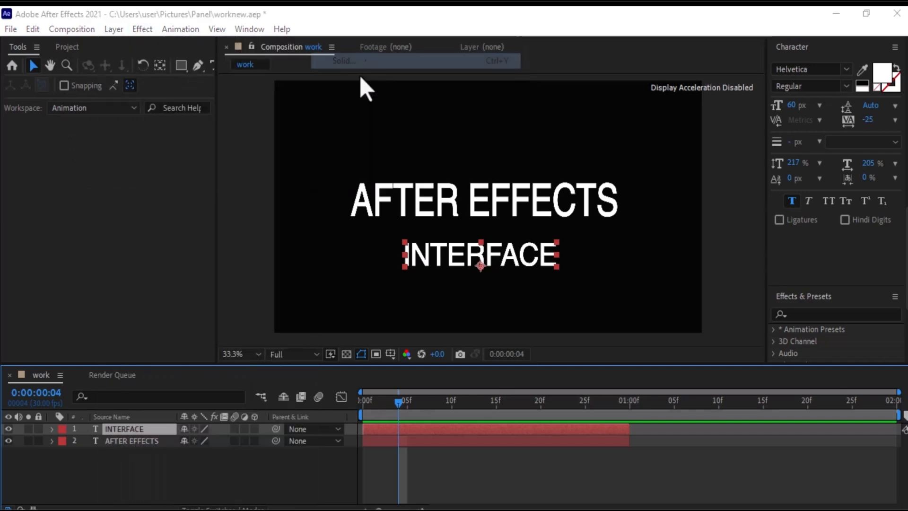
pyautogui.click(449, 353)
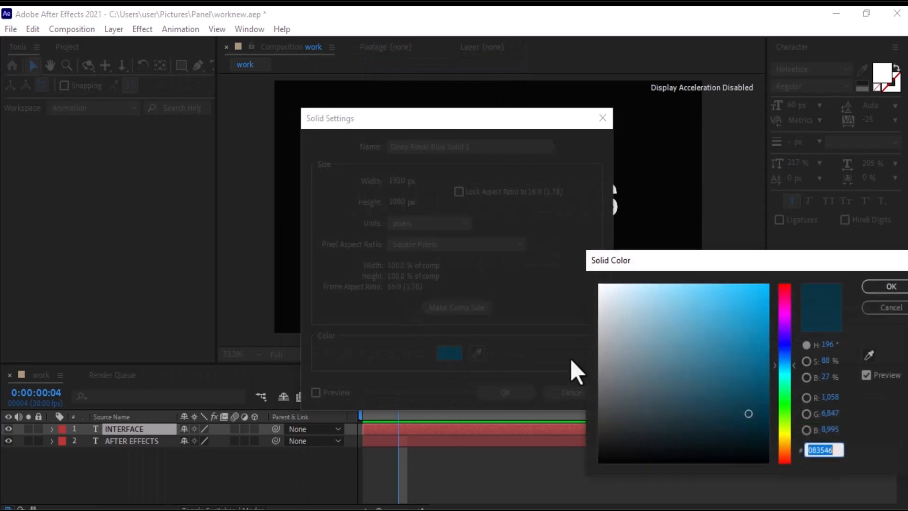
pyautogui.click(885, 286)
pyautogui.click(512, 392)
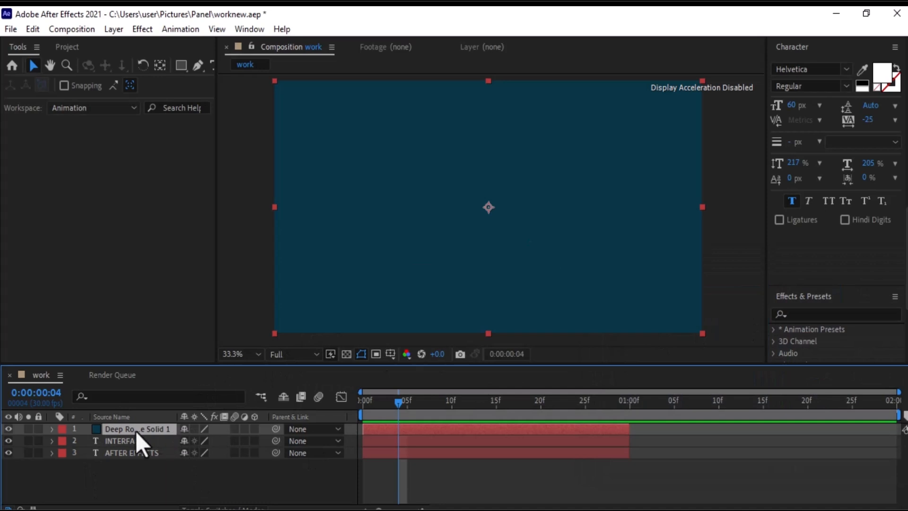
# Move the solid layer beneath both text layers in the layer stack.
pyautogui.moveTo(116, 430); pyautogui.dragTo(124, 458)
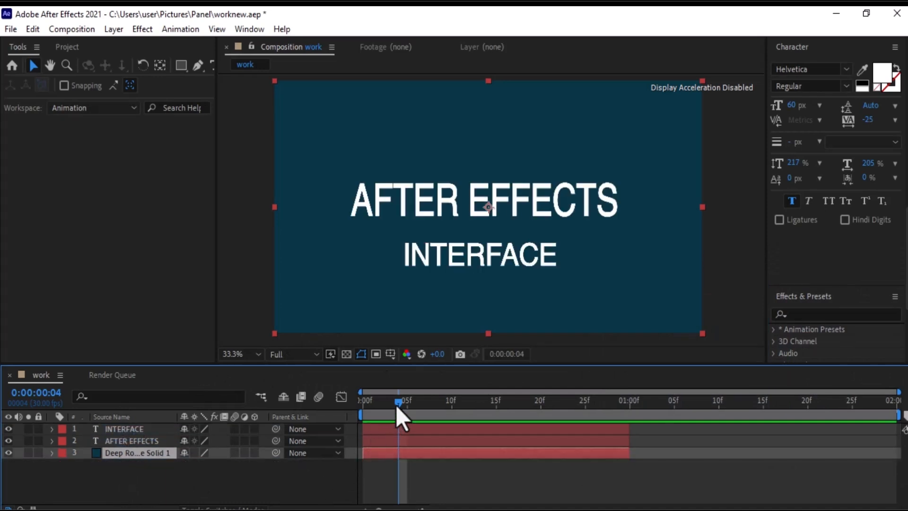
pyautogui.moveTo(397, 405); pyautogui.dragTo(380, 406)
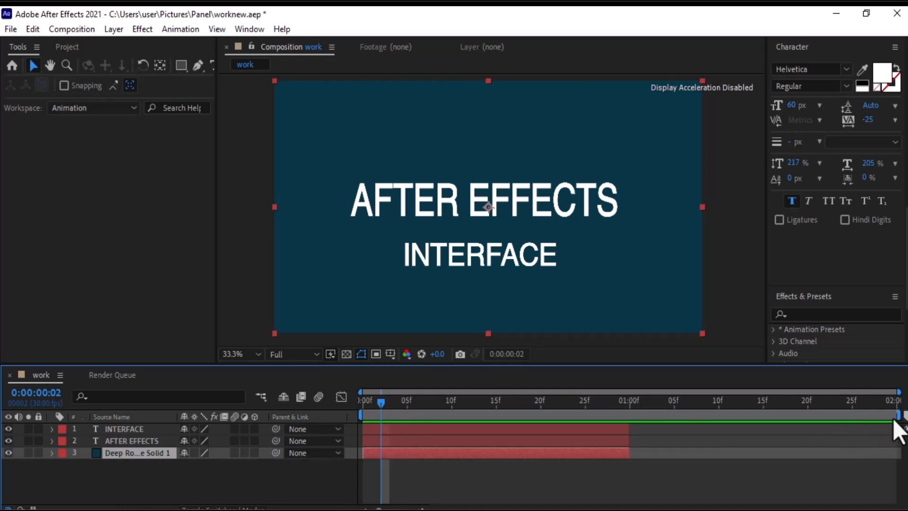
# Set the work area end to 1 second and preview the composition.
pyautogui.moveTo(898, 416); pyautogui.dragTo(631, 416)
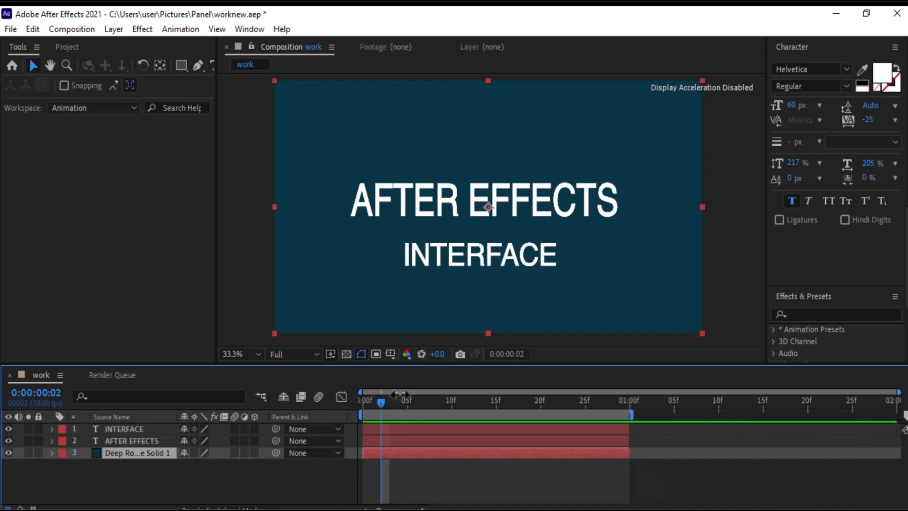
pyautogui.press('space')
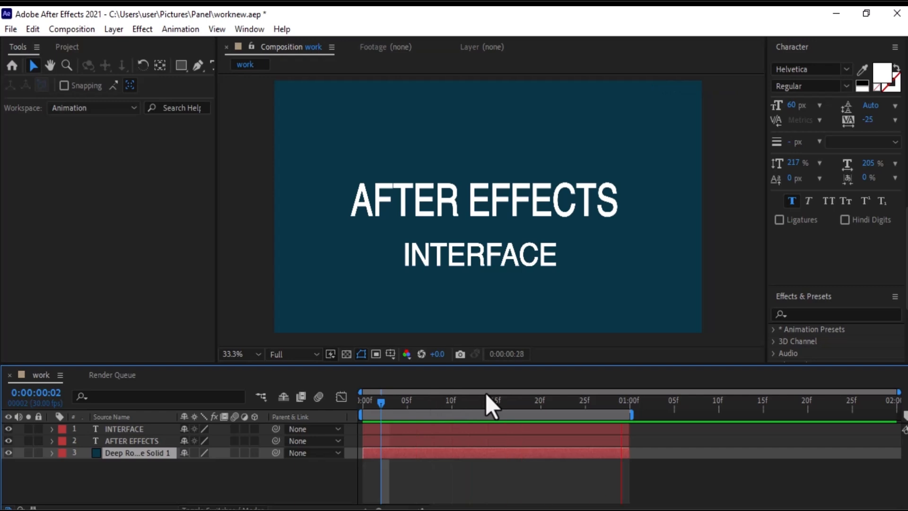
pyautogui.press('space')
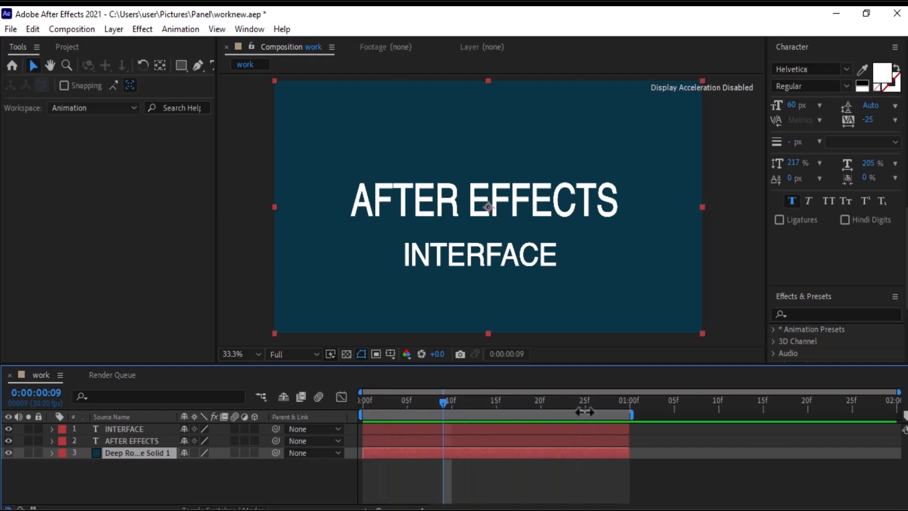
# Extend the work area end to about 1 second 12 frames.
pyautogui.moveTo(636, 415); pyautogui.dragTo(738, 414)
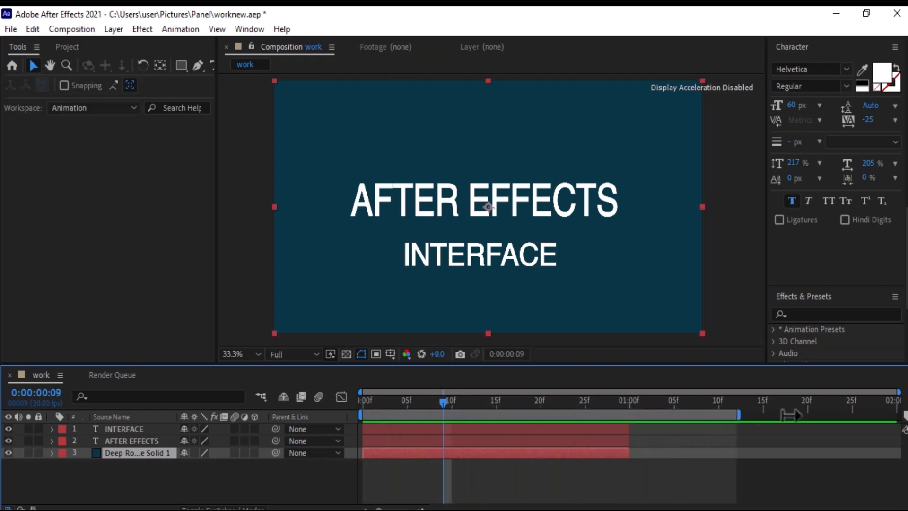